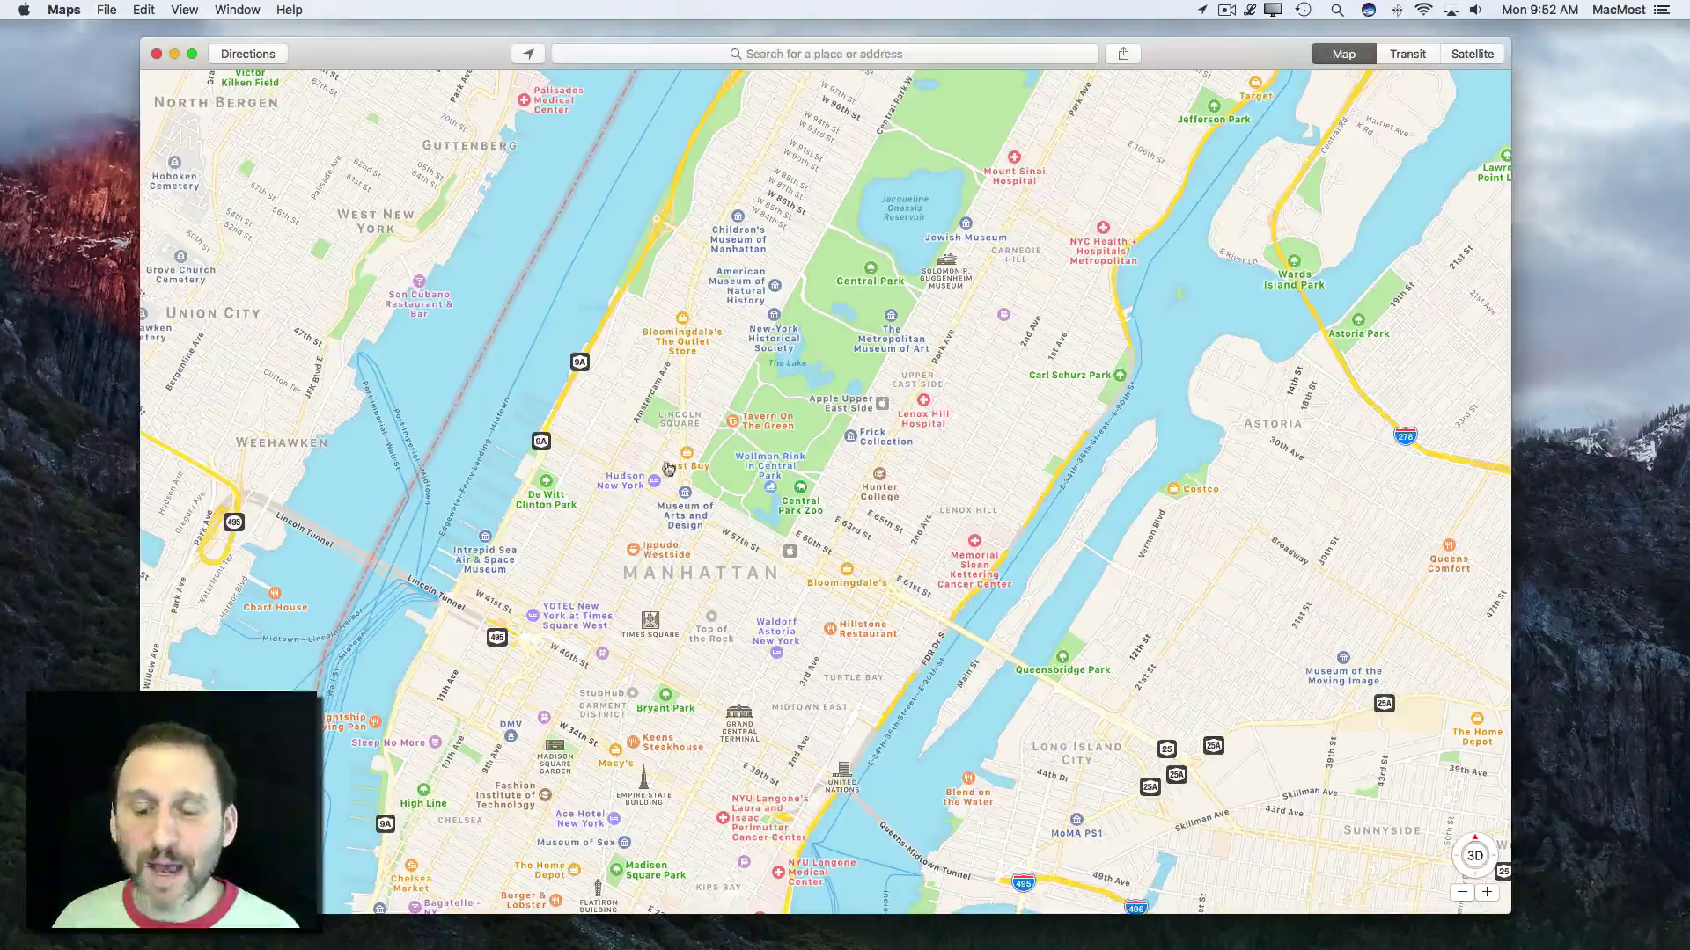
Centre the map on Central Park and zoom in one level on Manhattan
drag(789, 390, 793, 426)
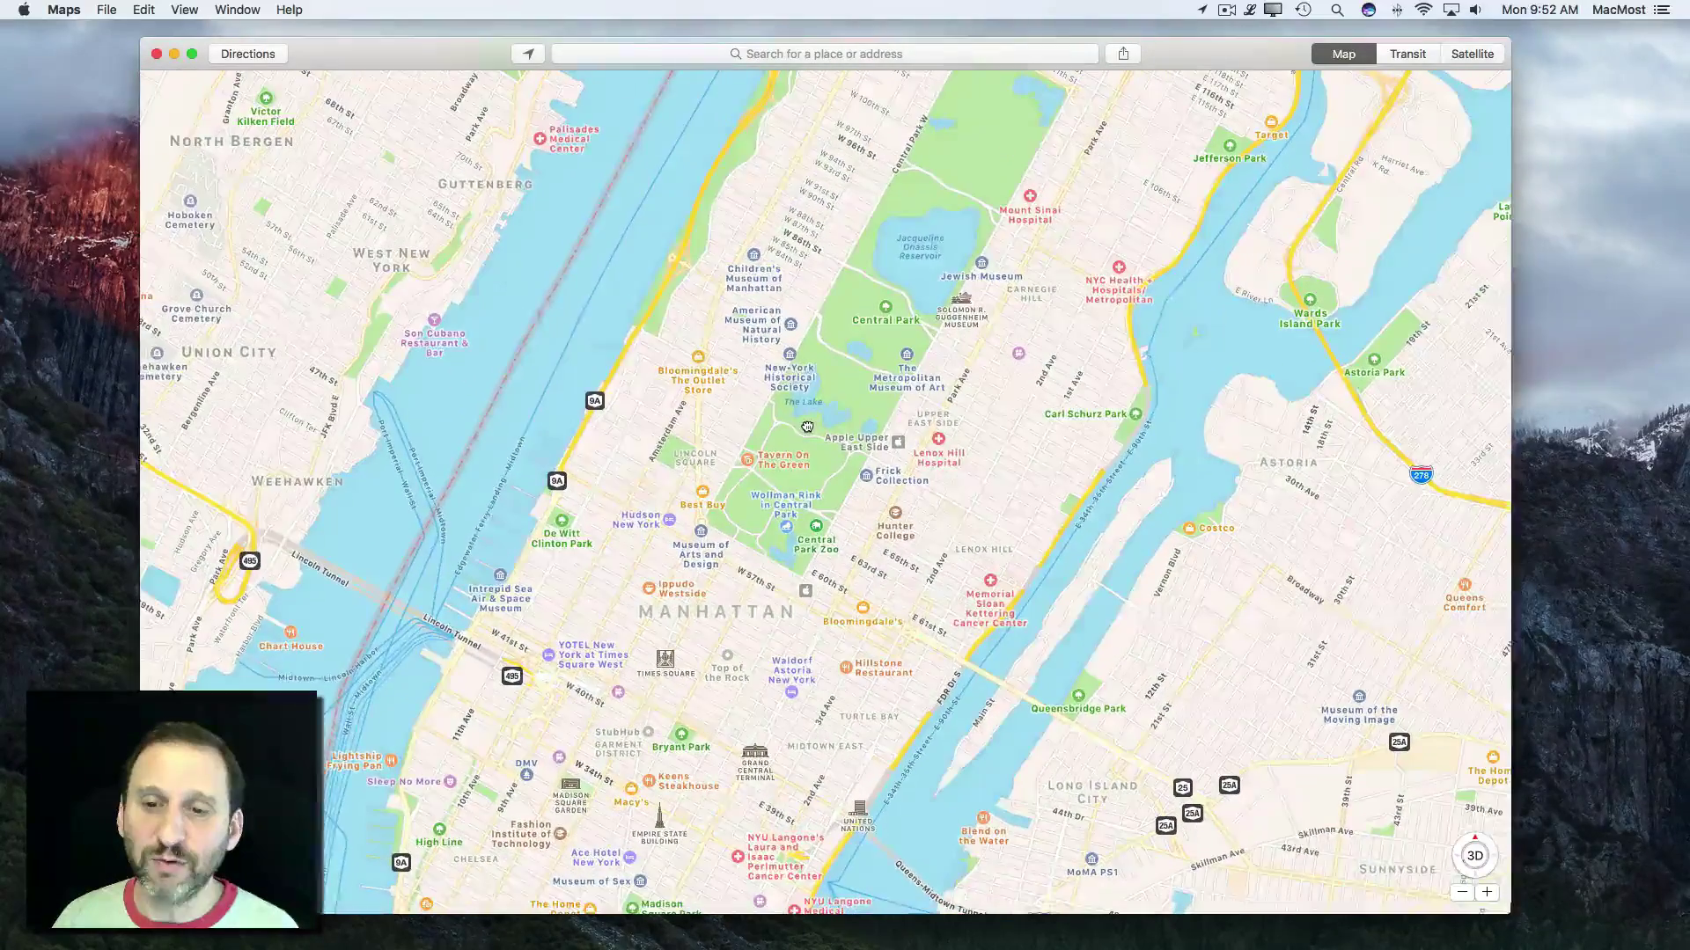
click(1486, 892)
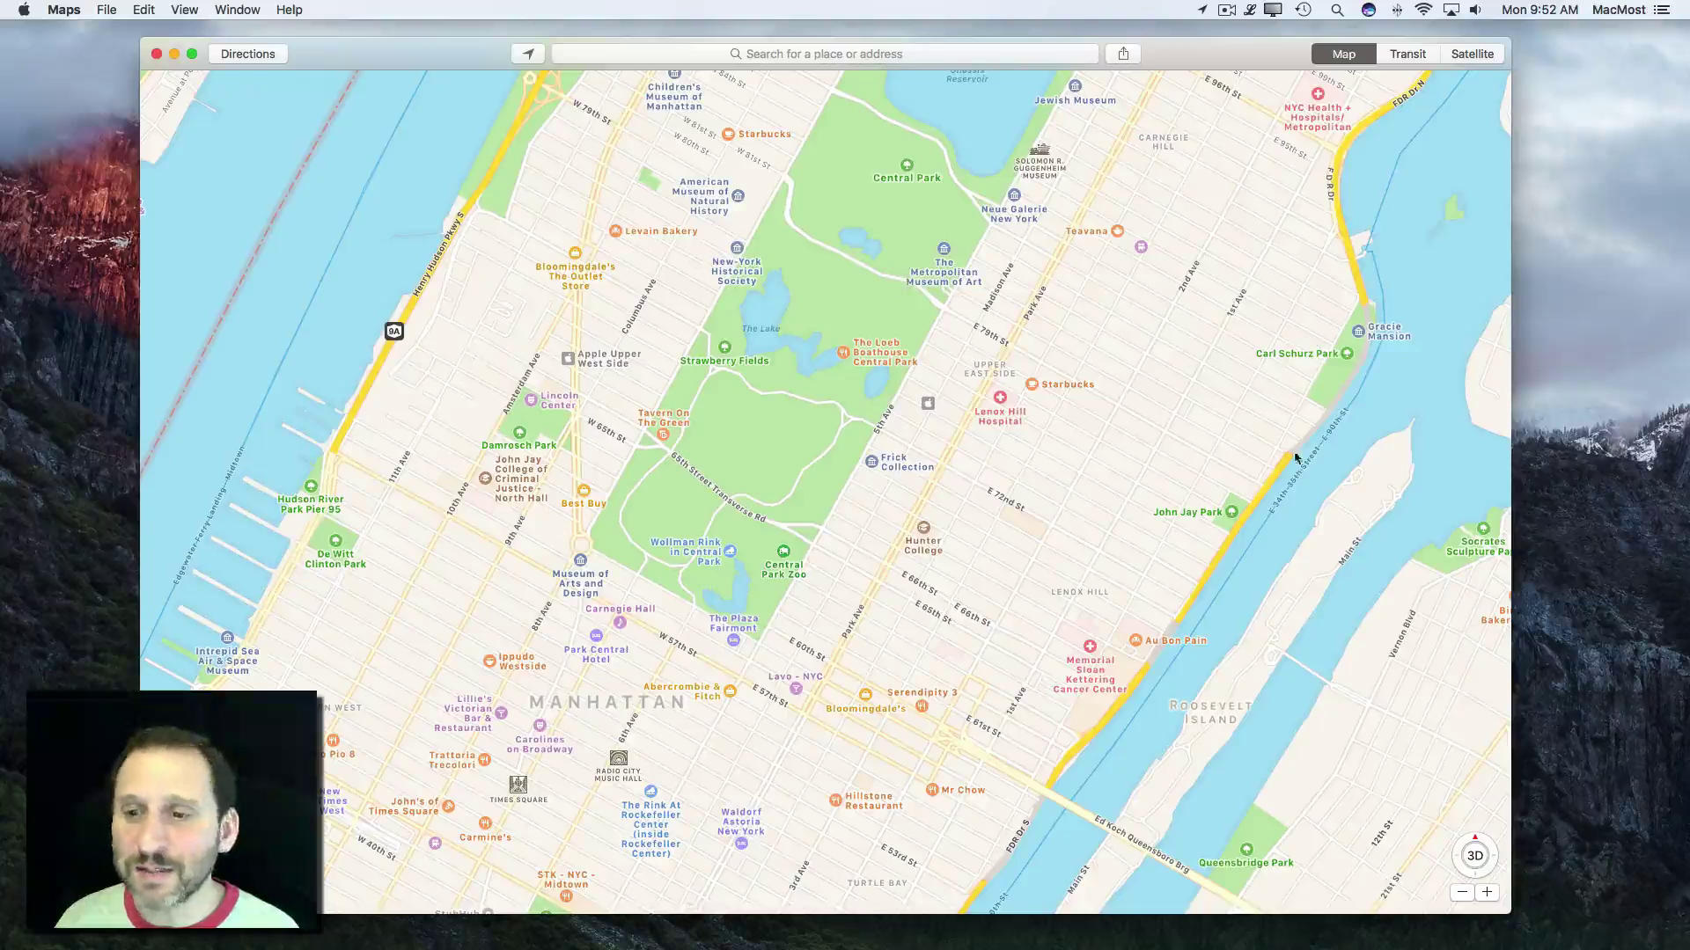
Copy the current Central Park map view to the clipboard as an image
click(106, 9)
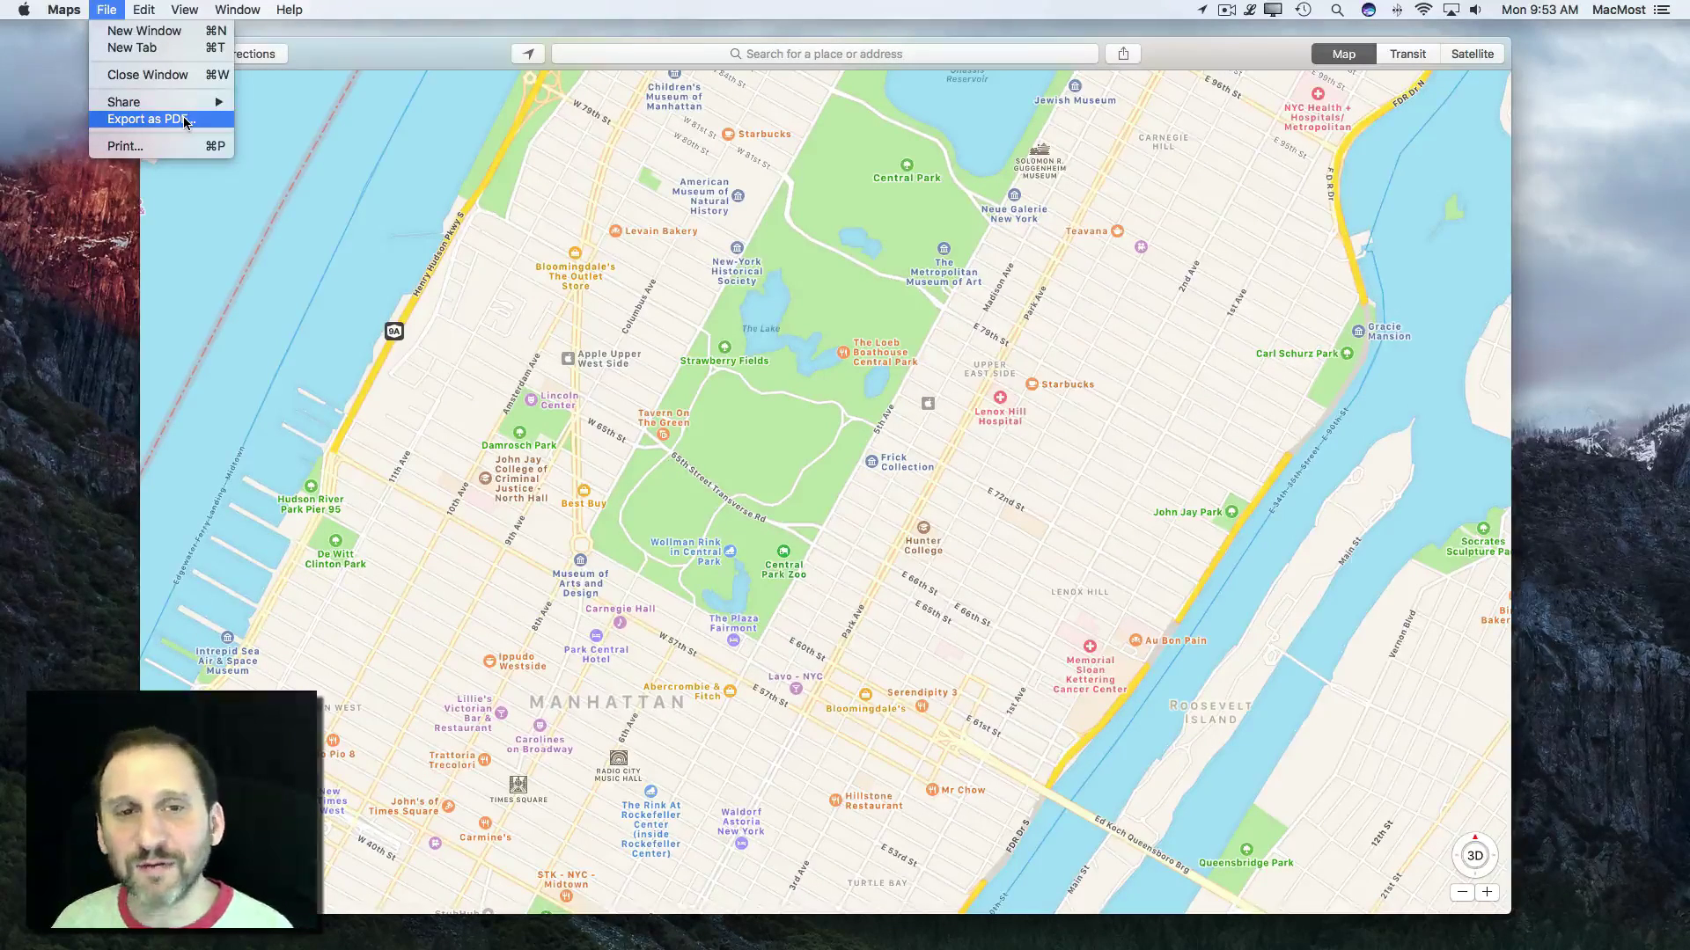
click(295, 105)
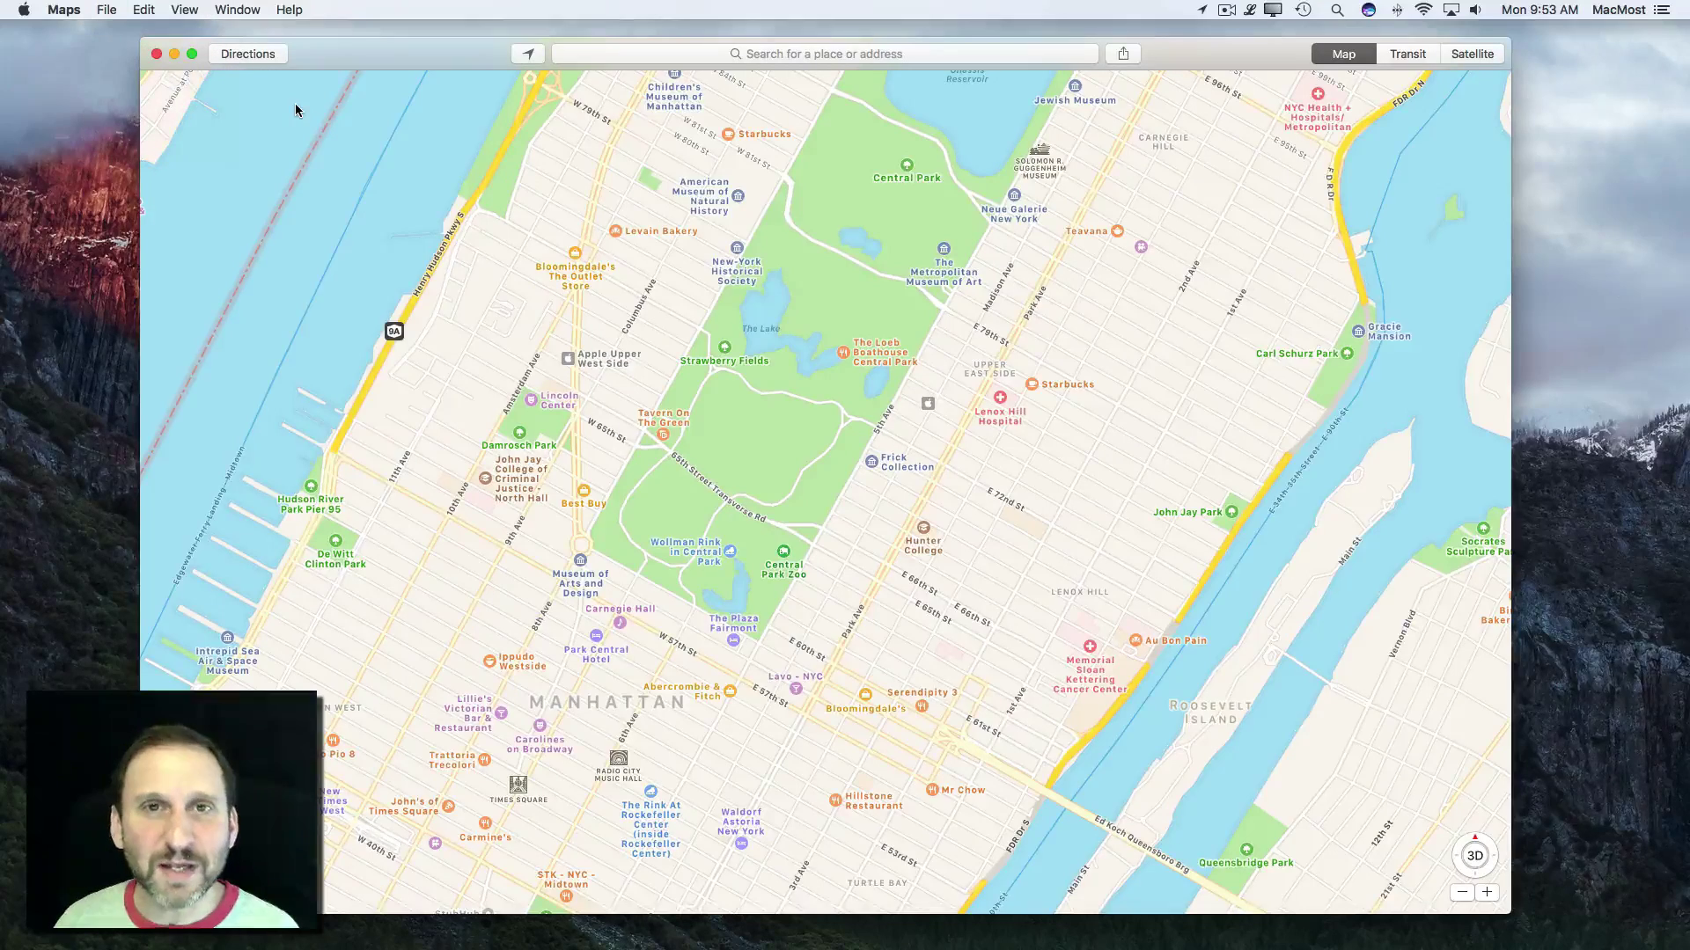
click(143, 9)
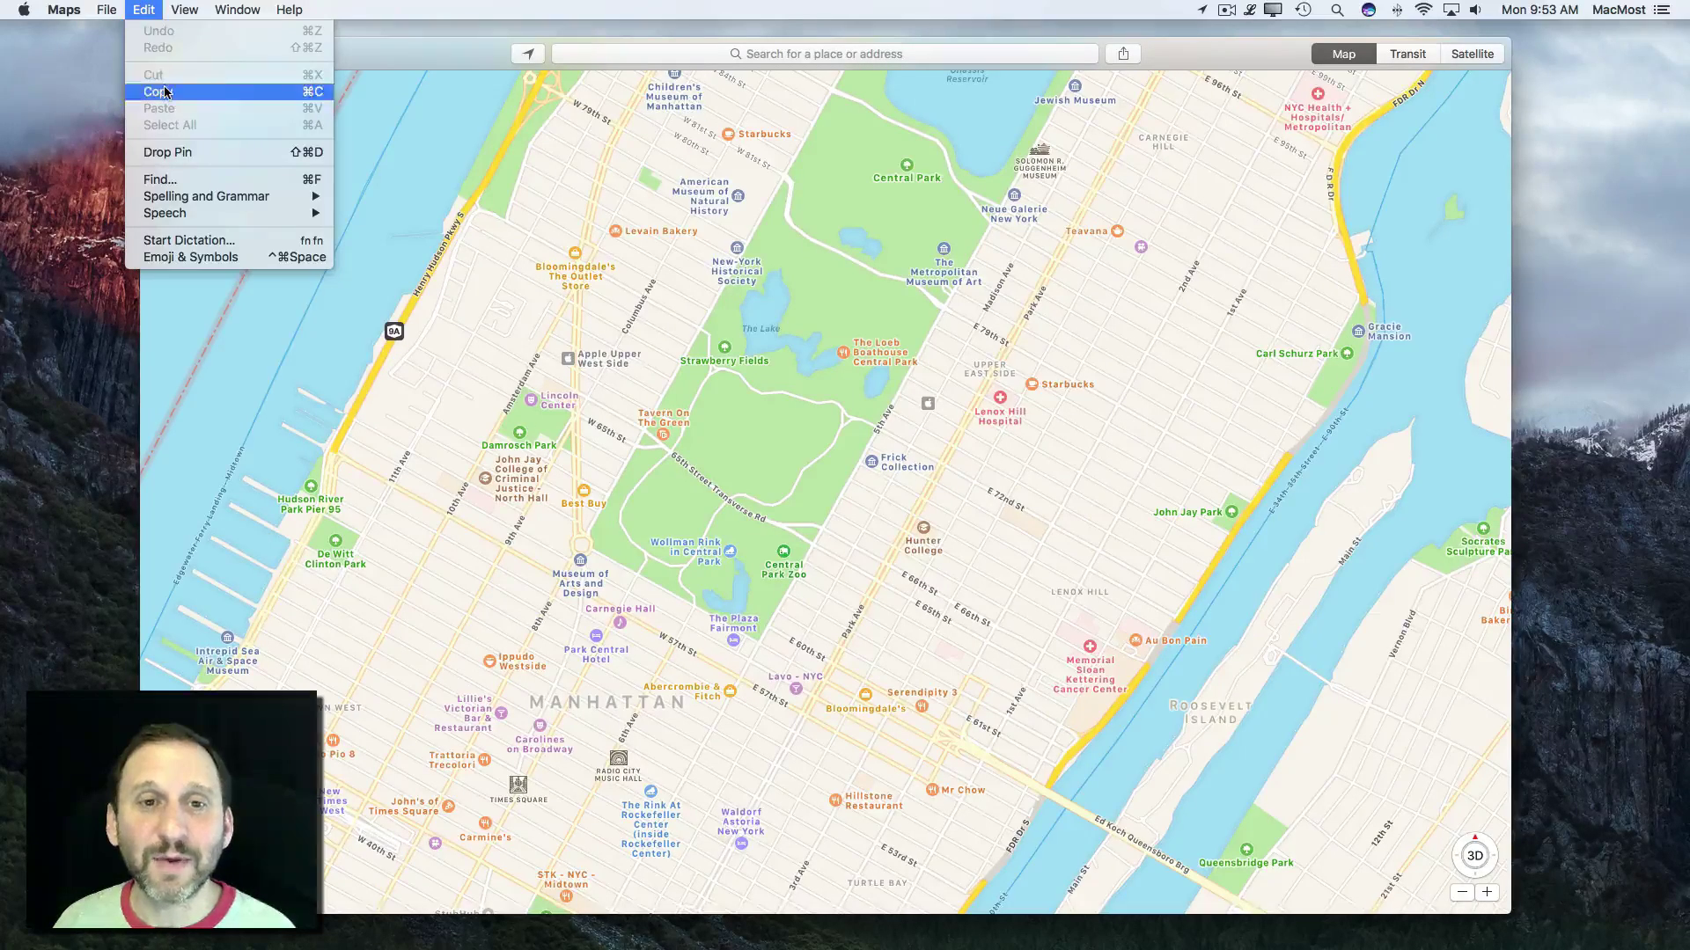
click(144, 10)
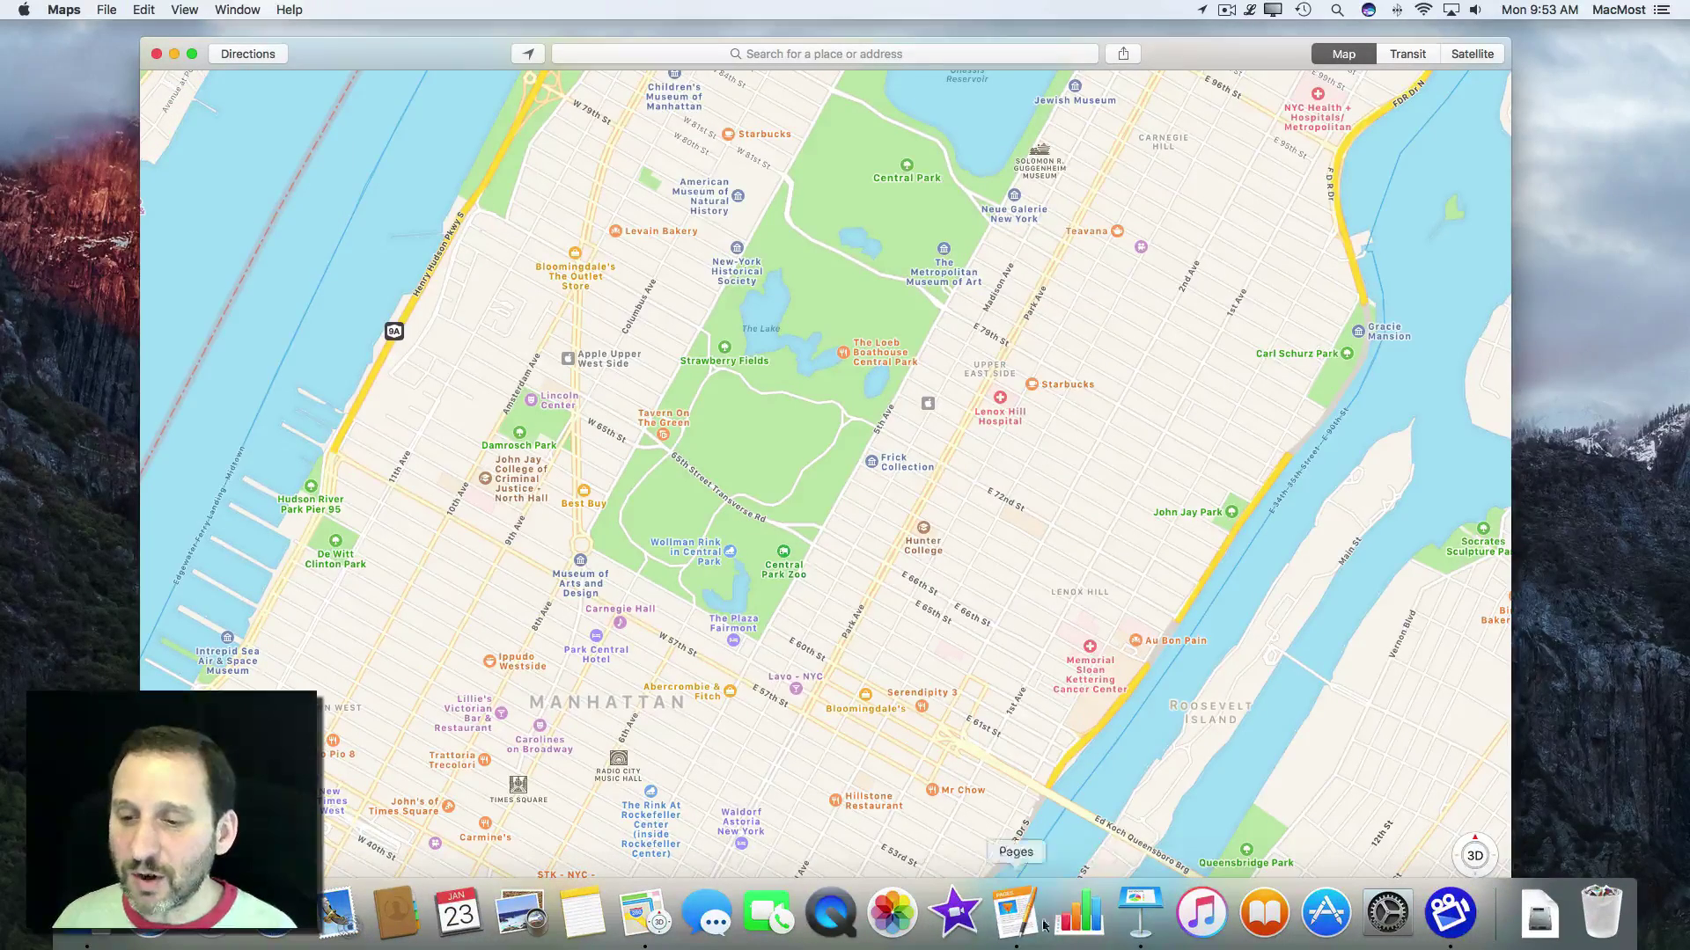
Paste the copied Central Park map over the coastal photo on Keynote slide 2
click(1140, 920)
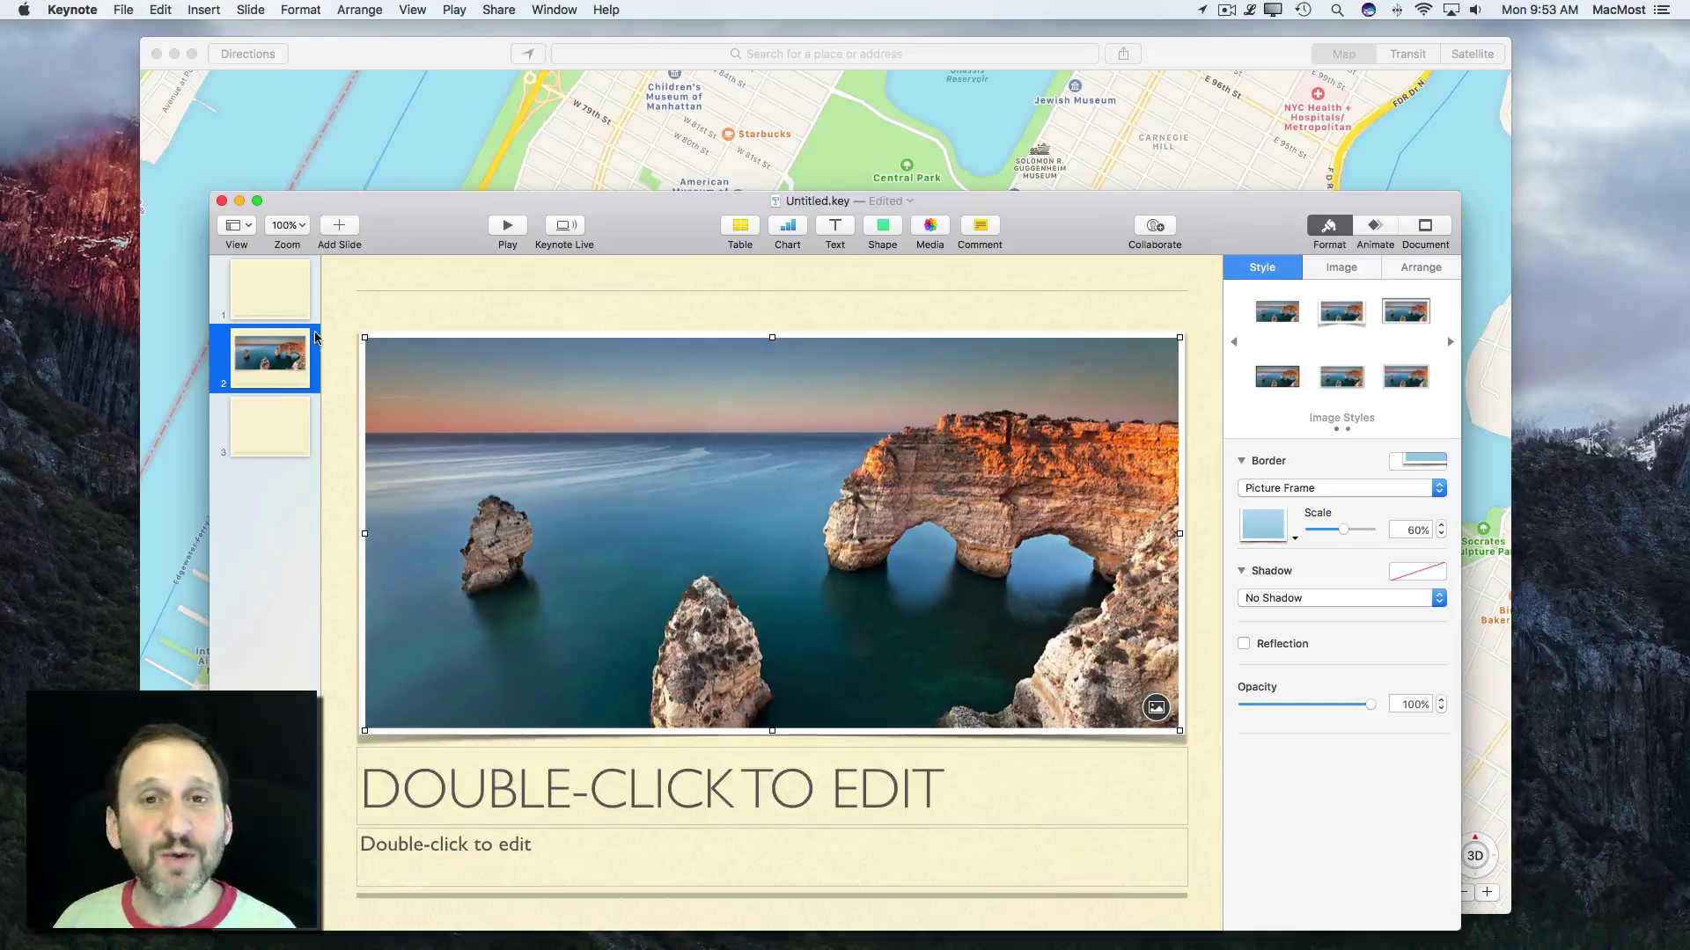
click(546, 384)
click(814, 466)
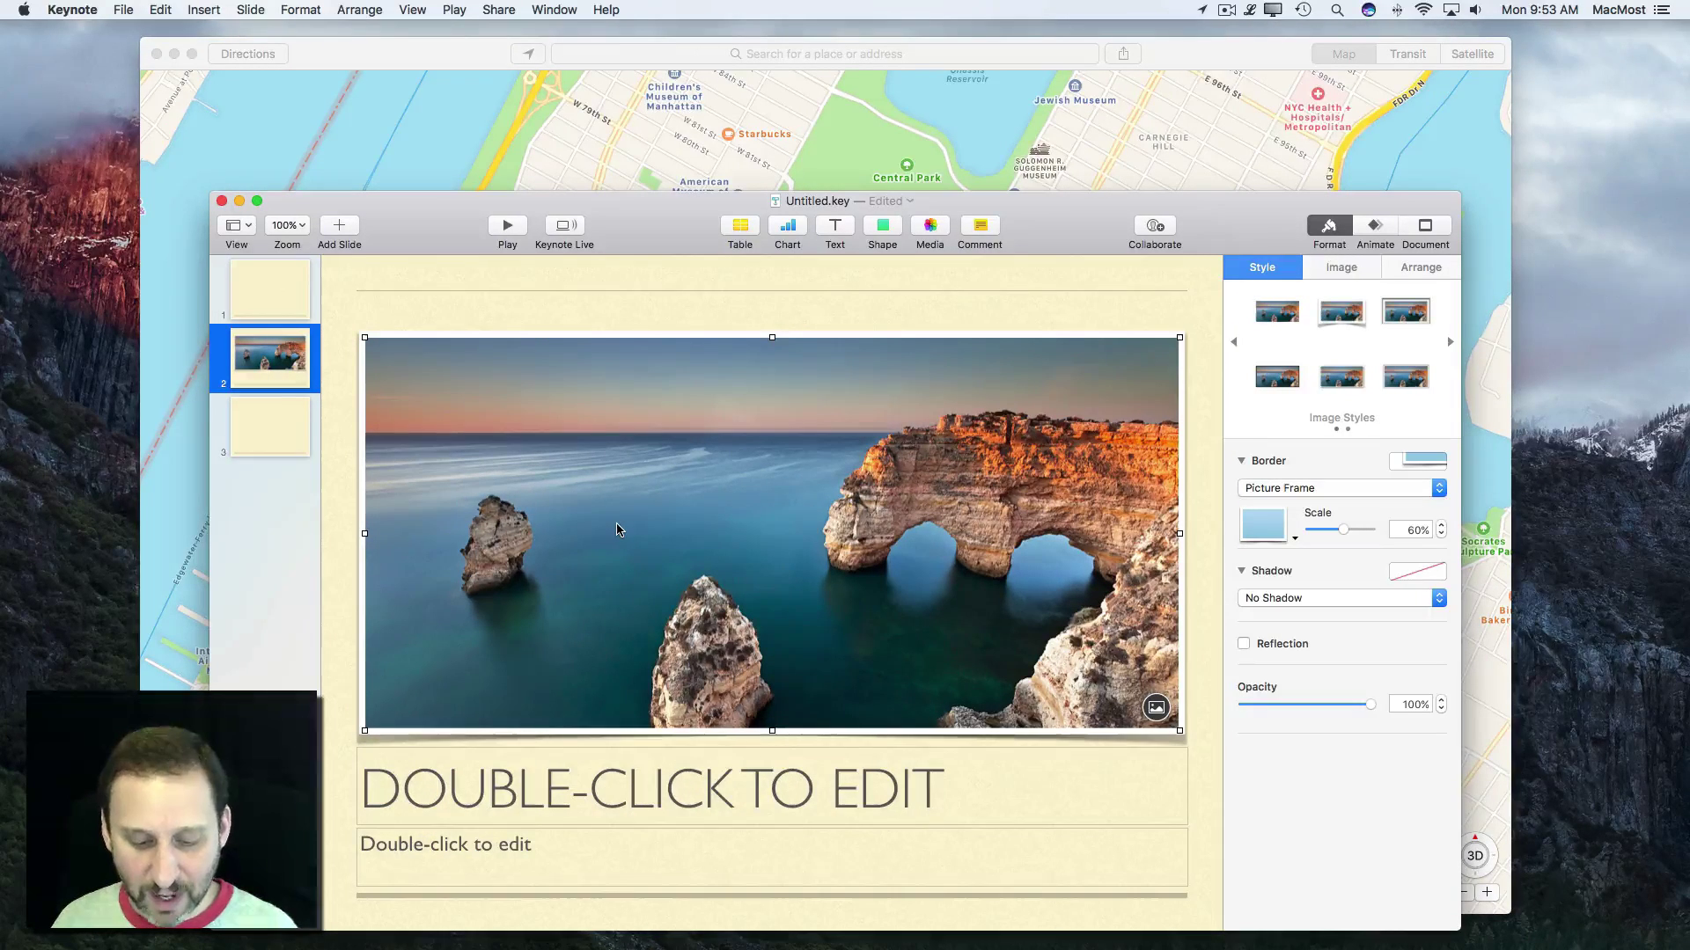
click(167, 10)
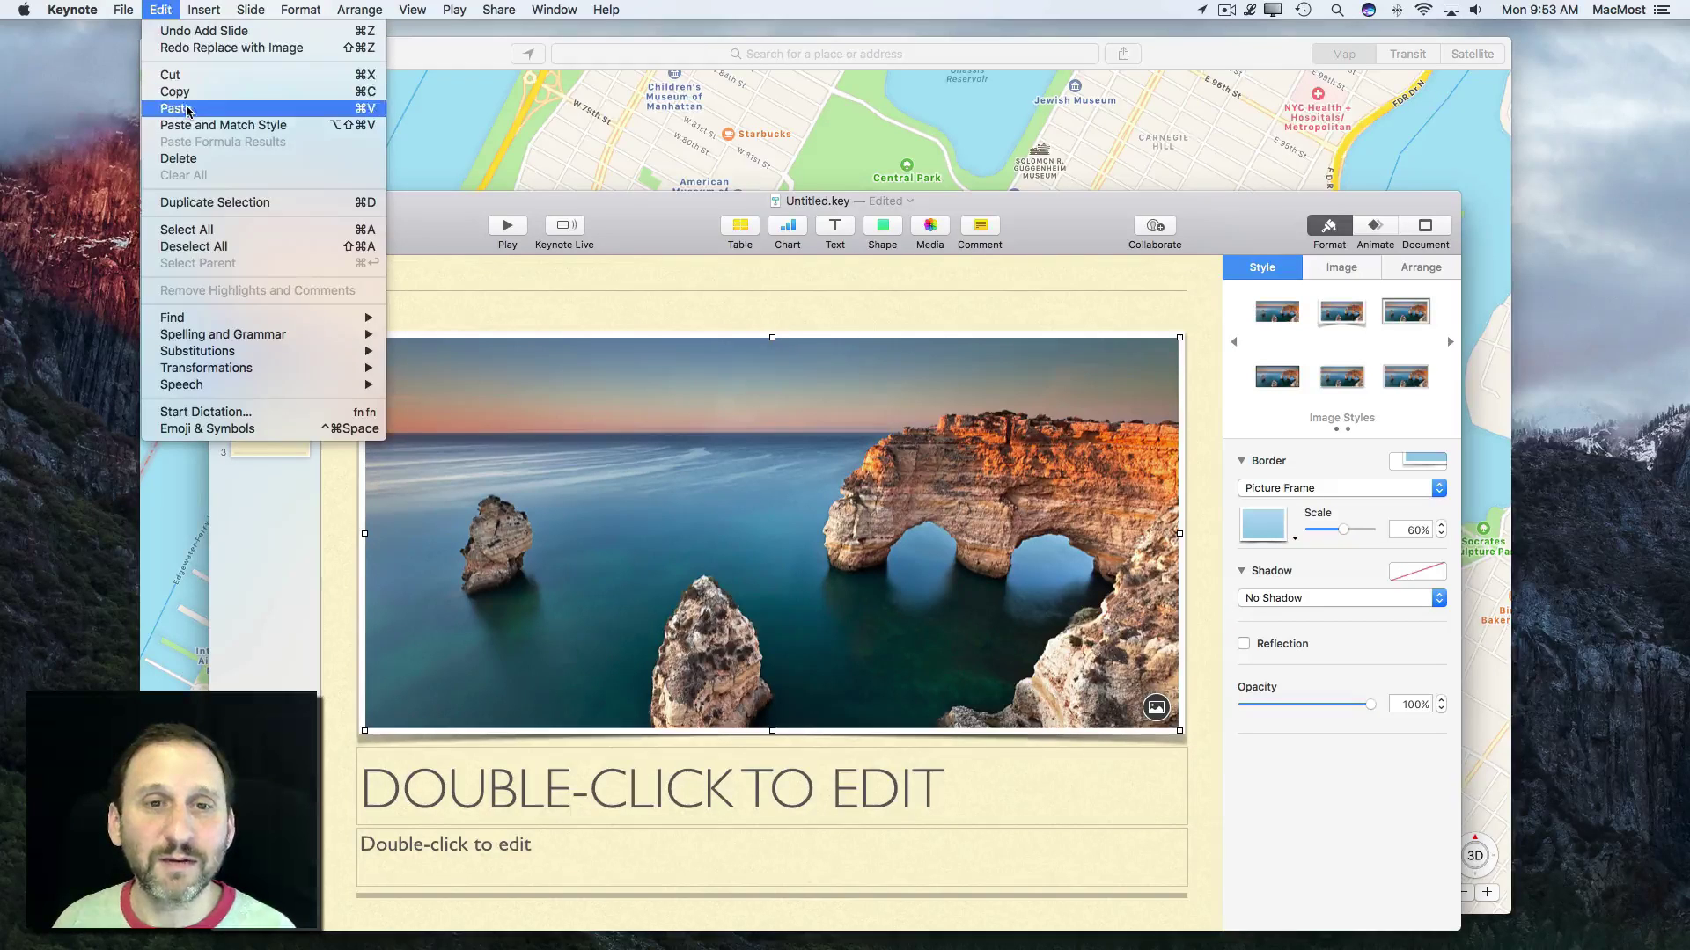
click(187, 110)
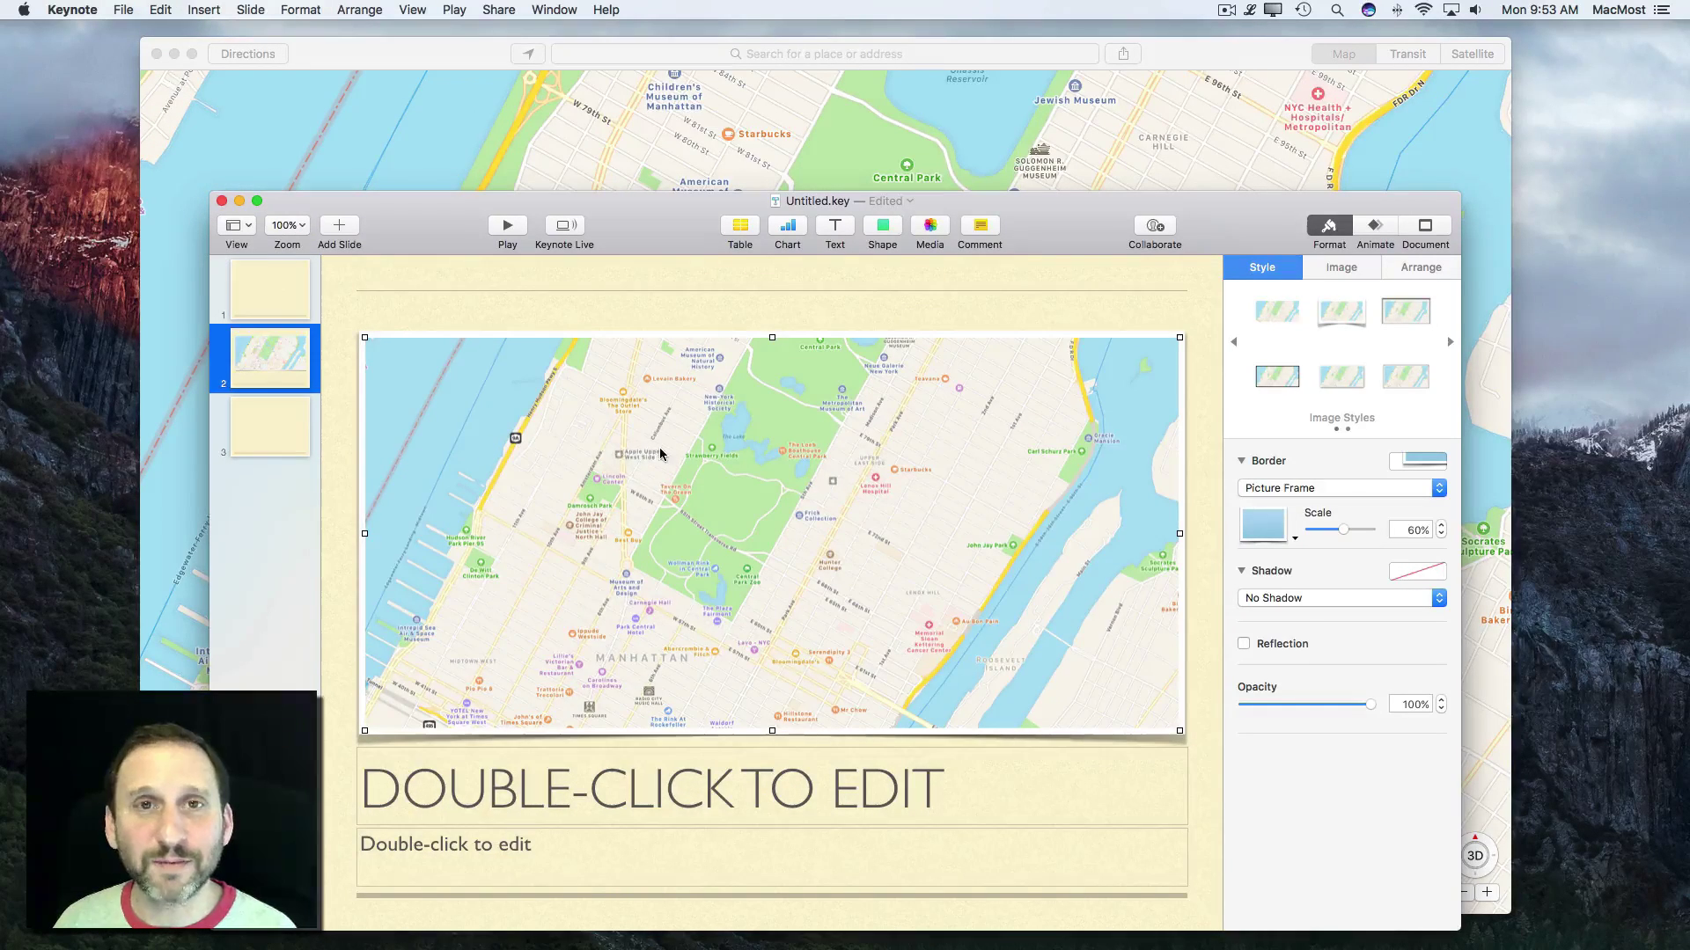
Paste the map onto blank slide 3 and shrink it on the slide
click(275, 428)
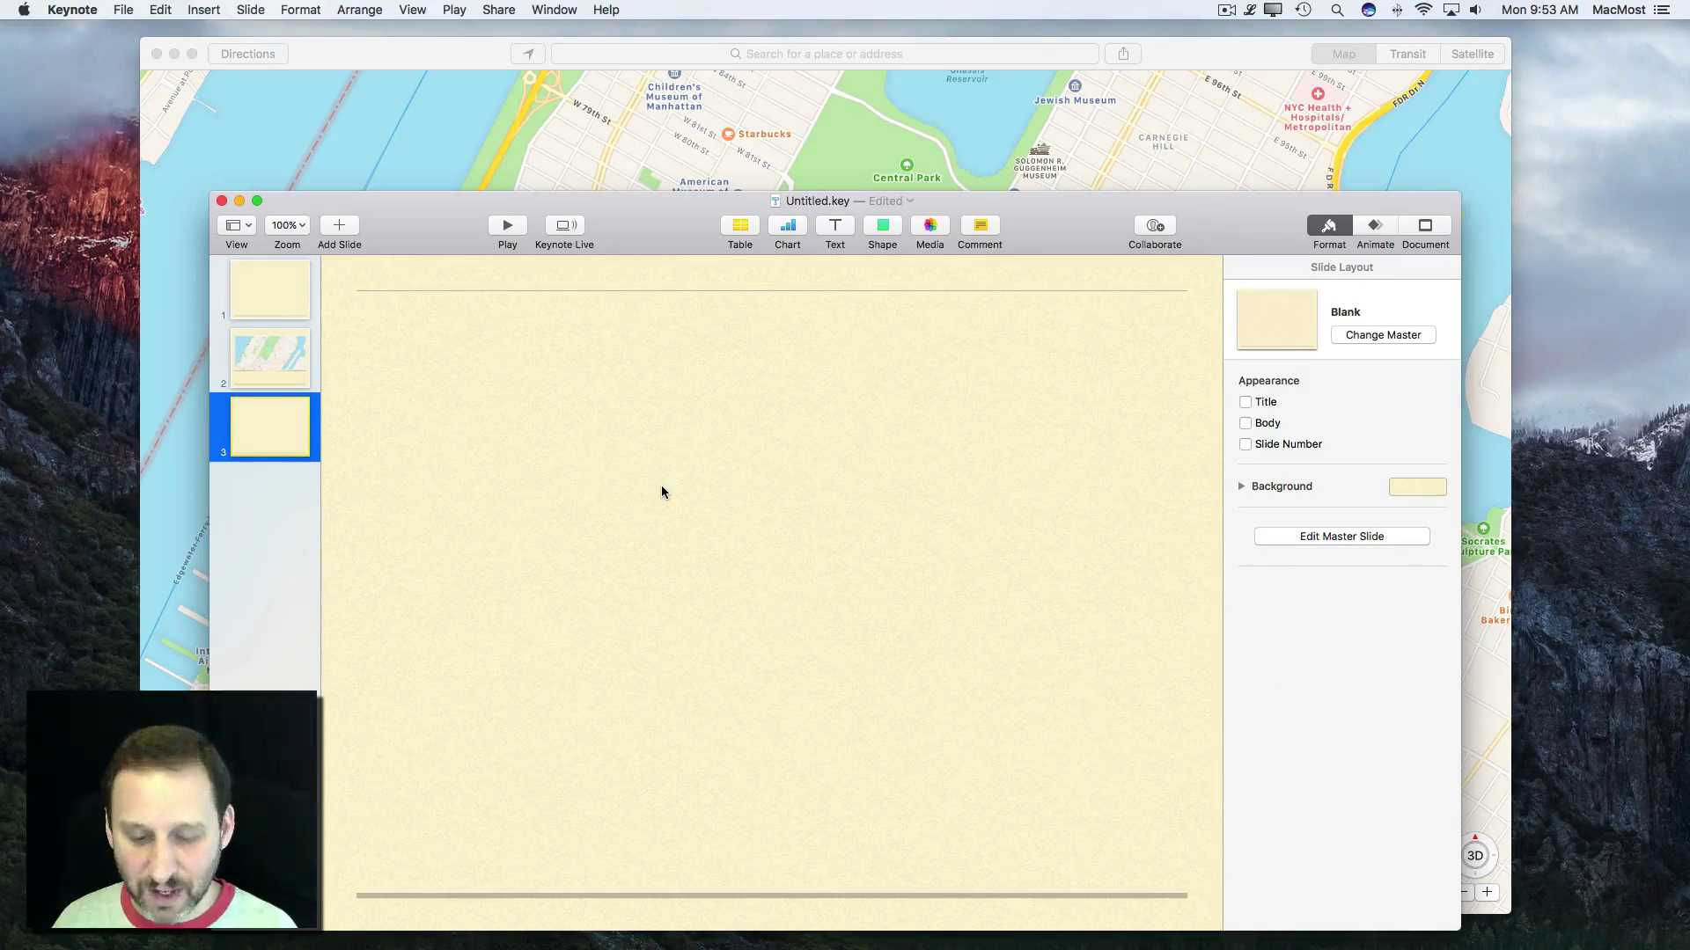
key(super+v)
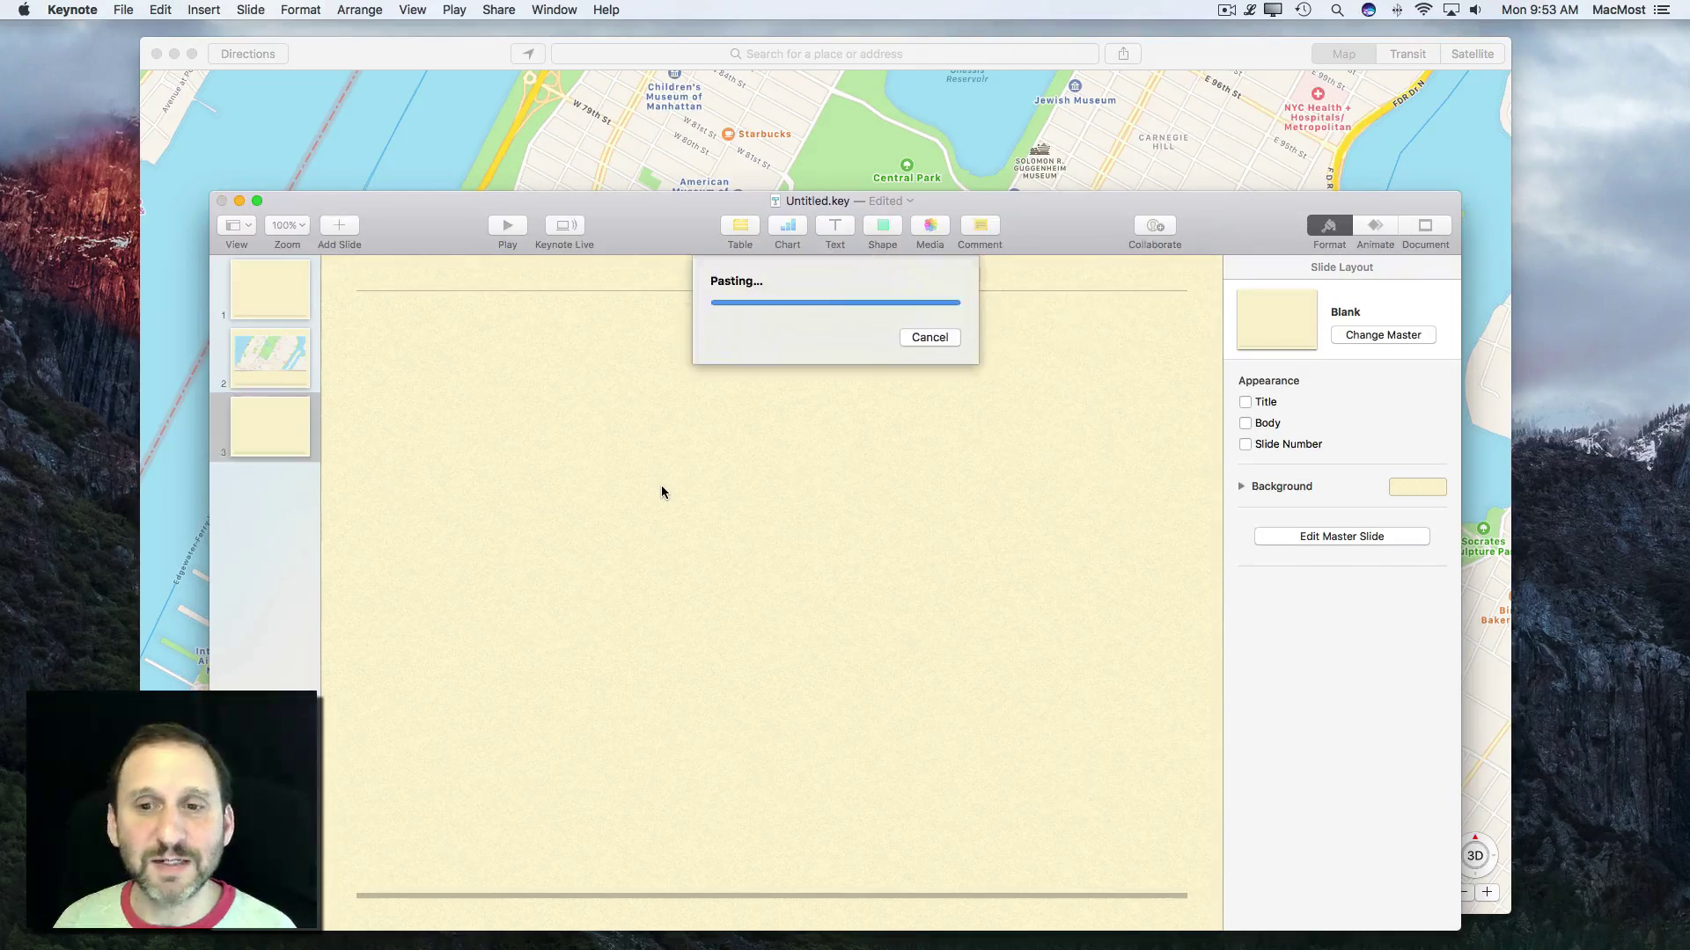
drag(648, 455, 404, 385)
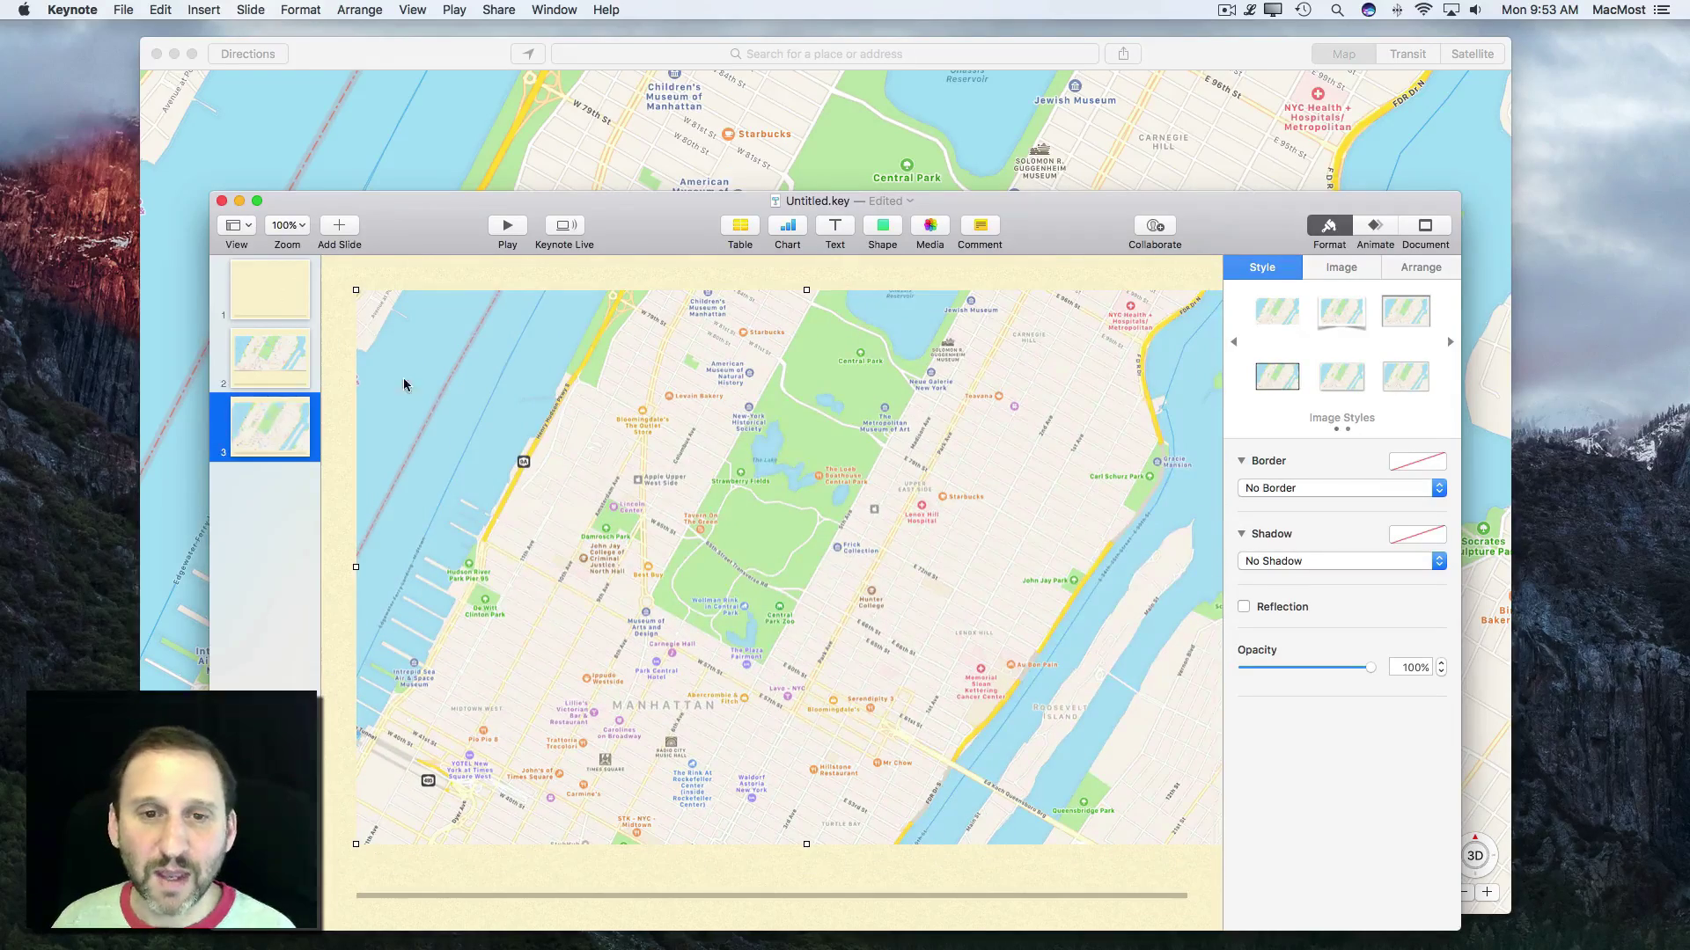
drag(355, 289, 674, 507)
drag(875, 718, 758, 592)
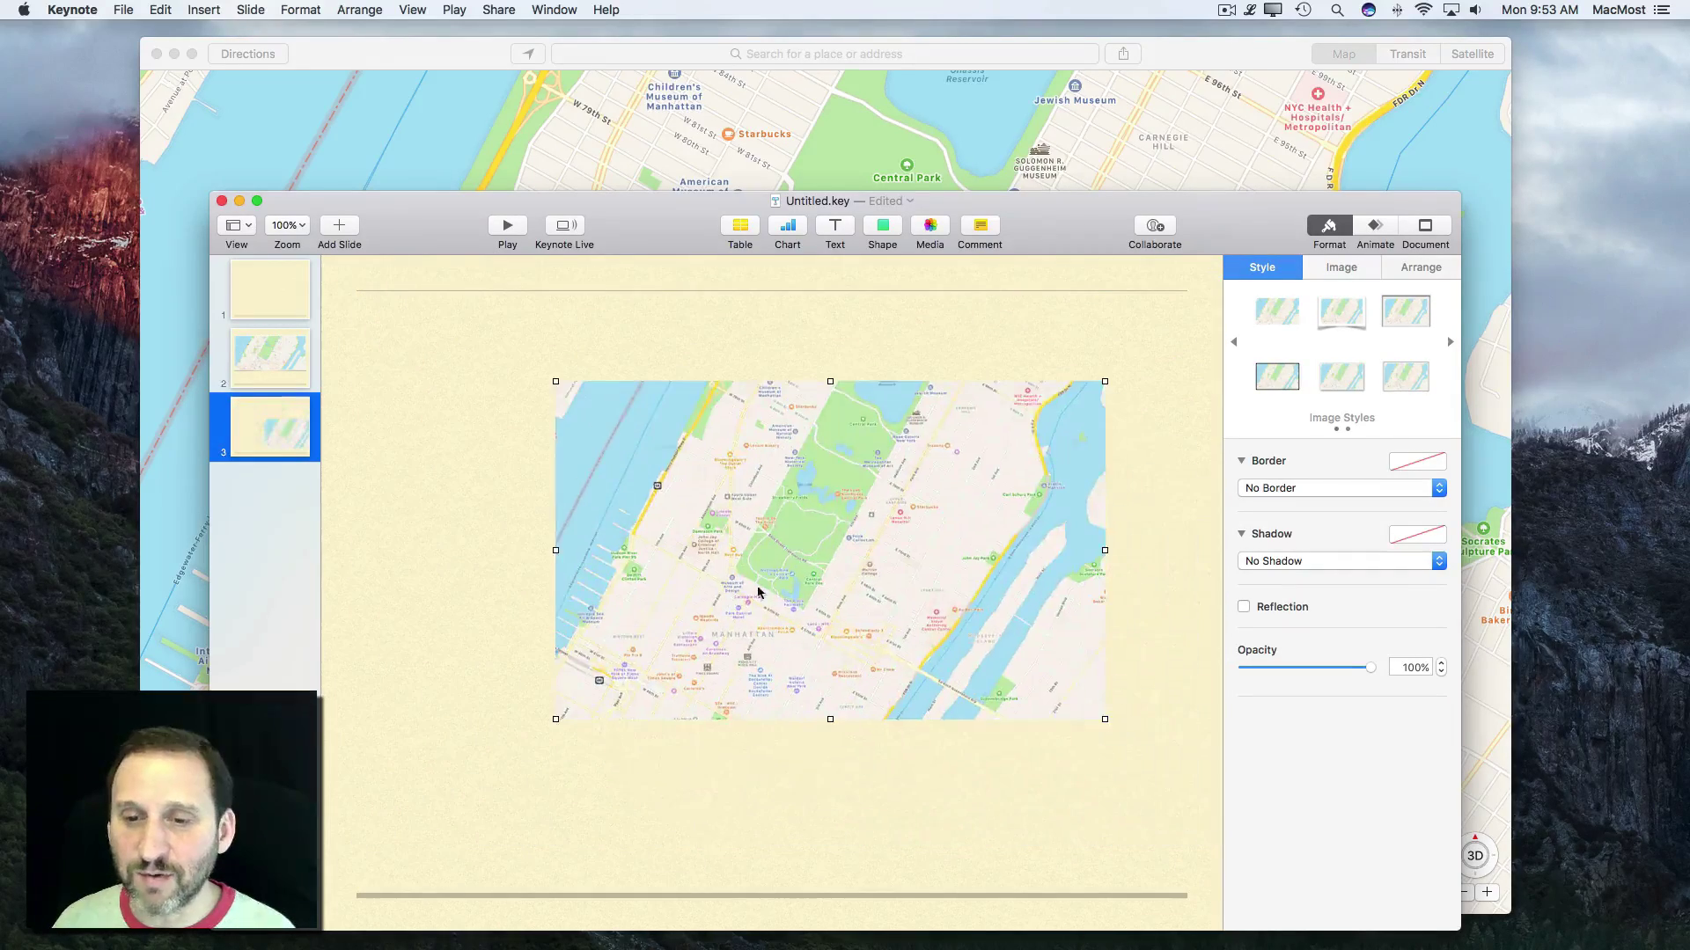
Crop the map tighter around Central Park by enlarging it inside its mask
double_click(758, 592)
drag(777, 758, 825, 760)
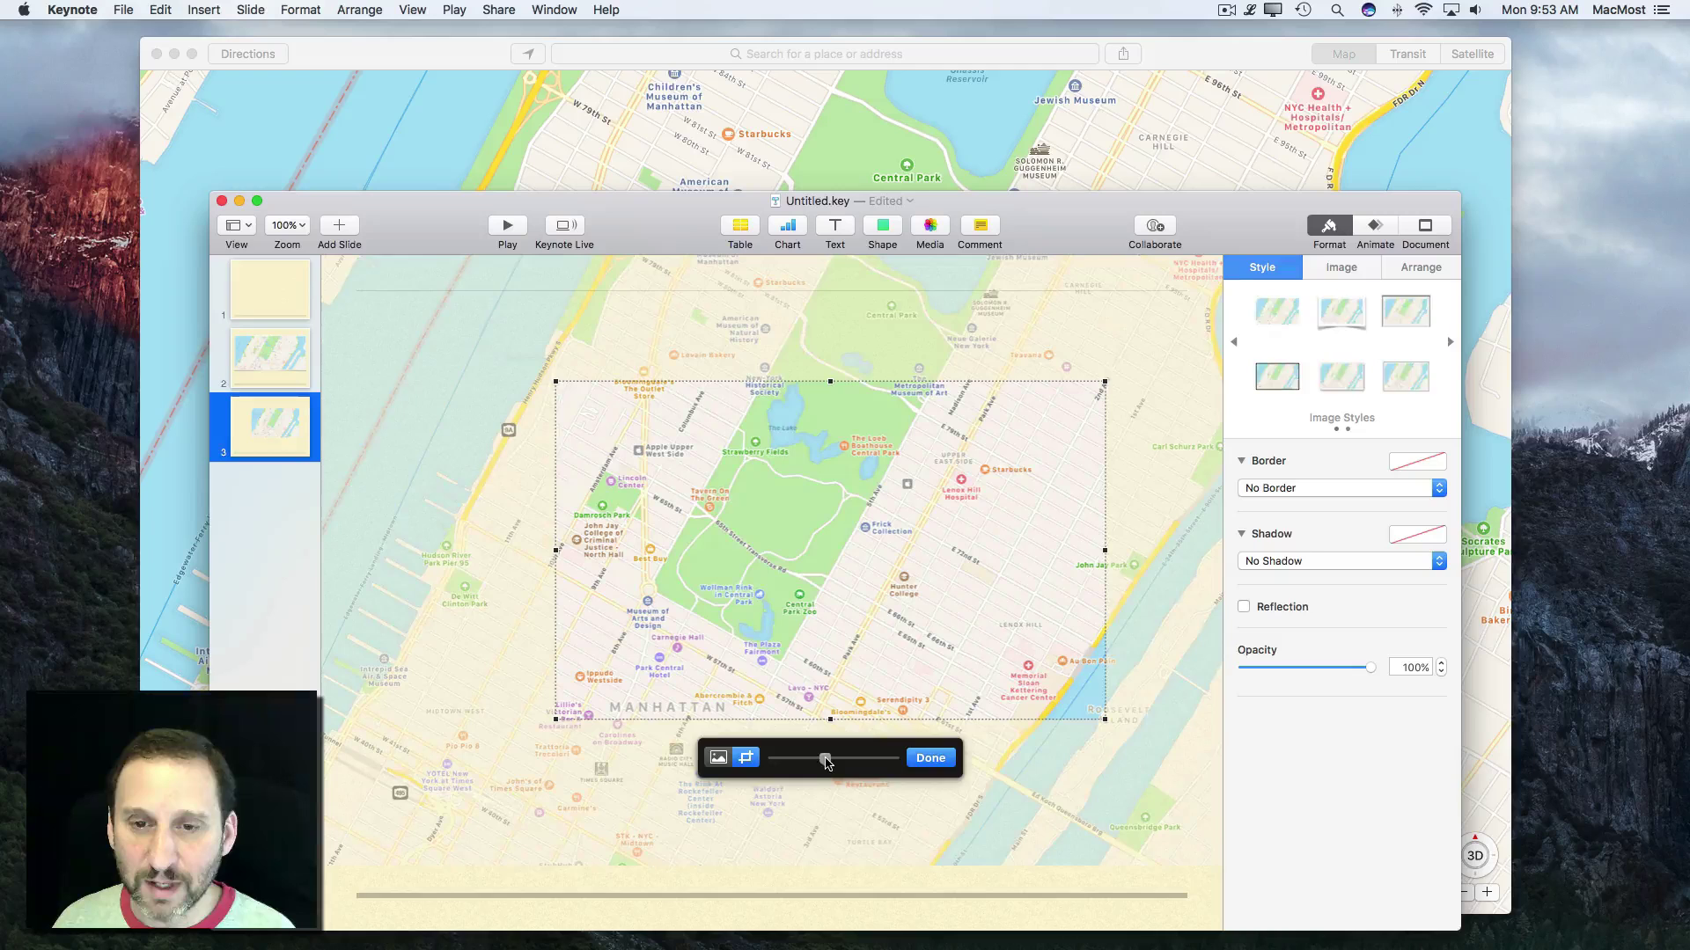
click(913, 762)
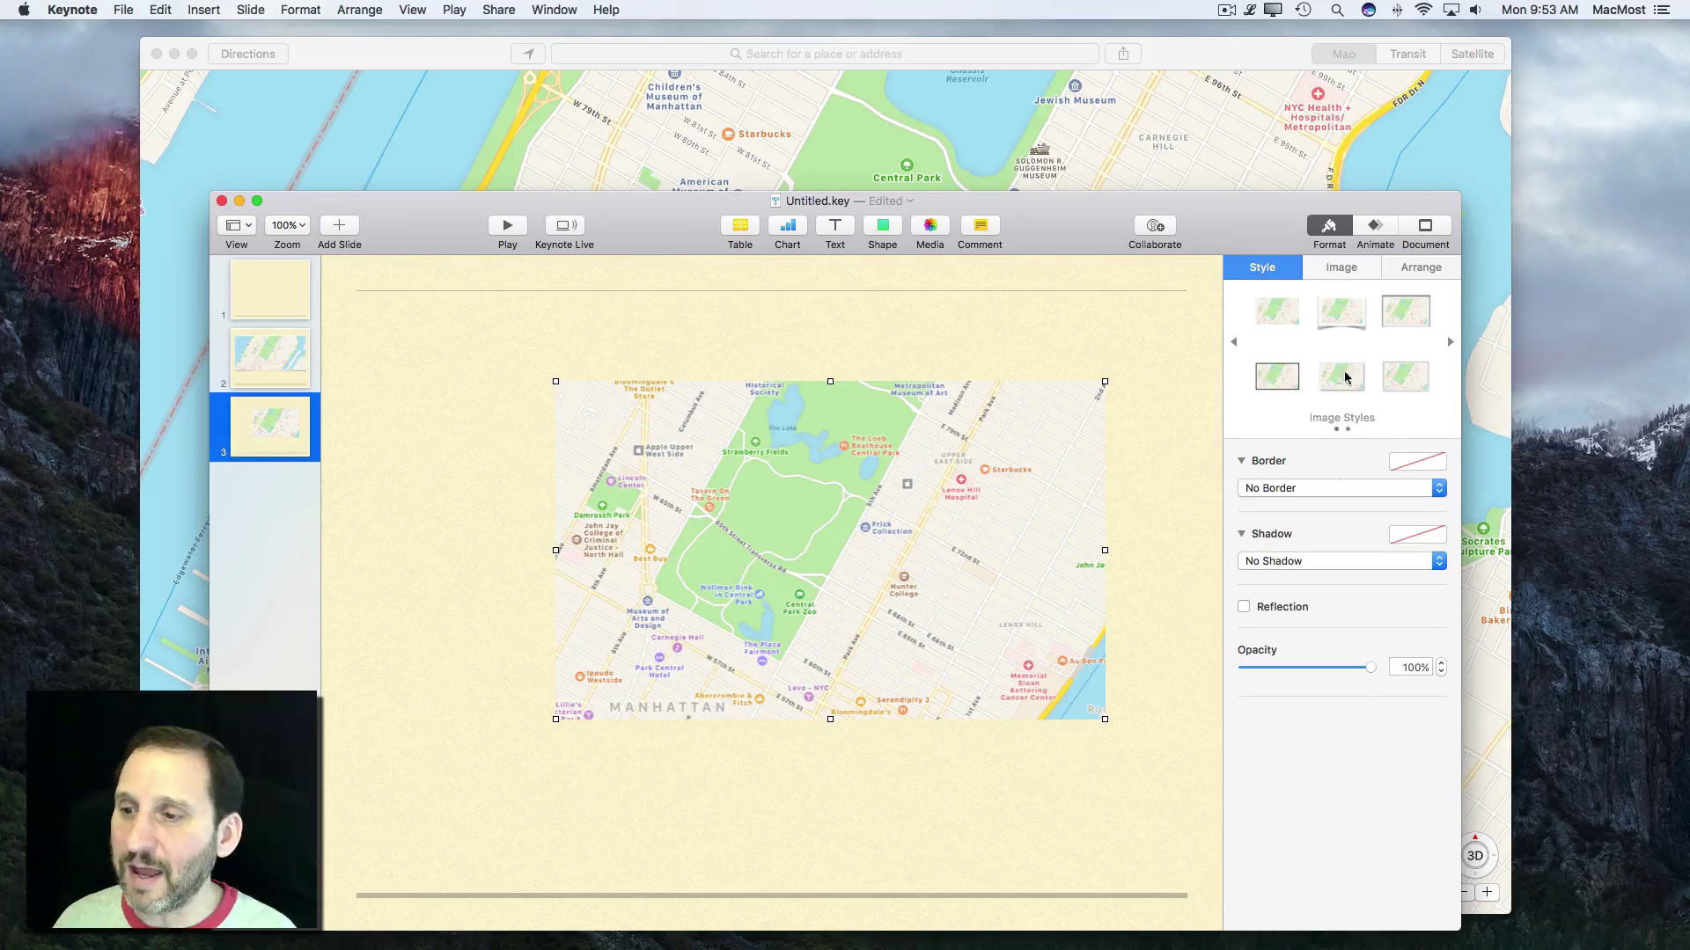
Give the map a Picture Frame border and move it left of centre
click(1277, 377)
click(1406, 311)
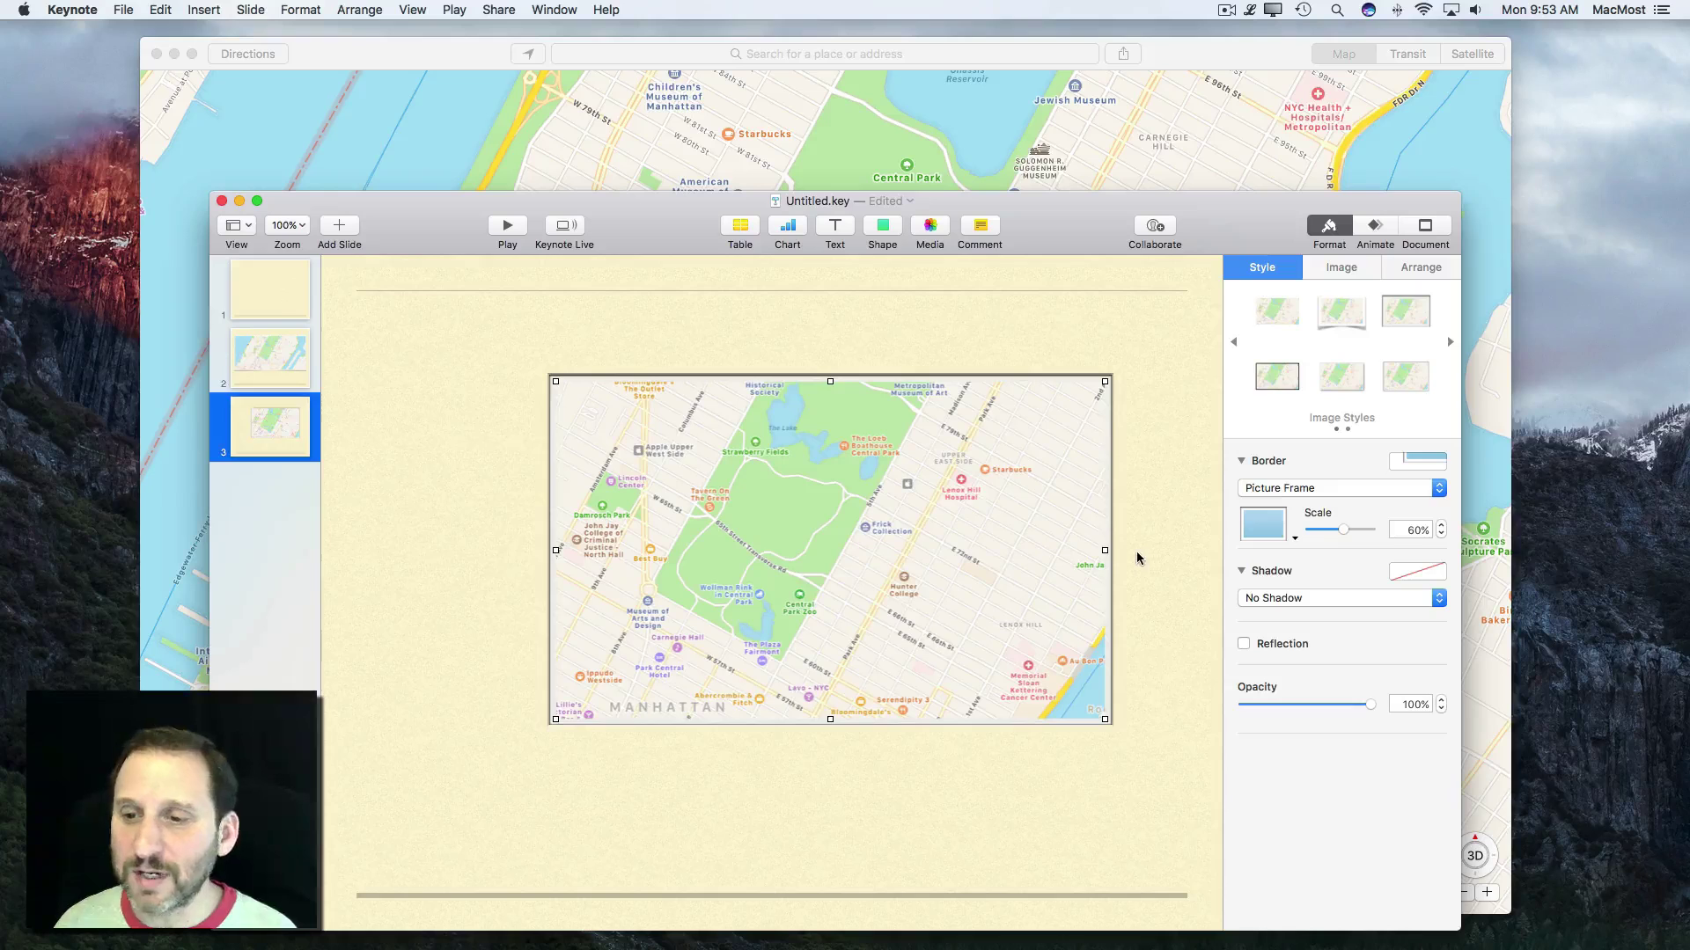
drag(946, 567, 766, 525)
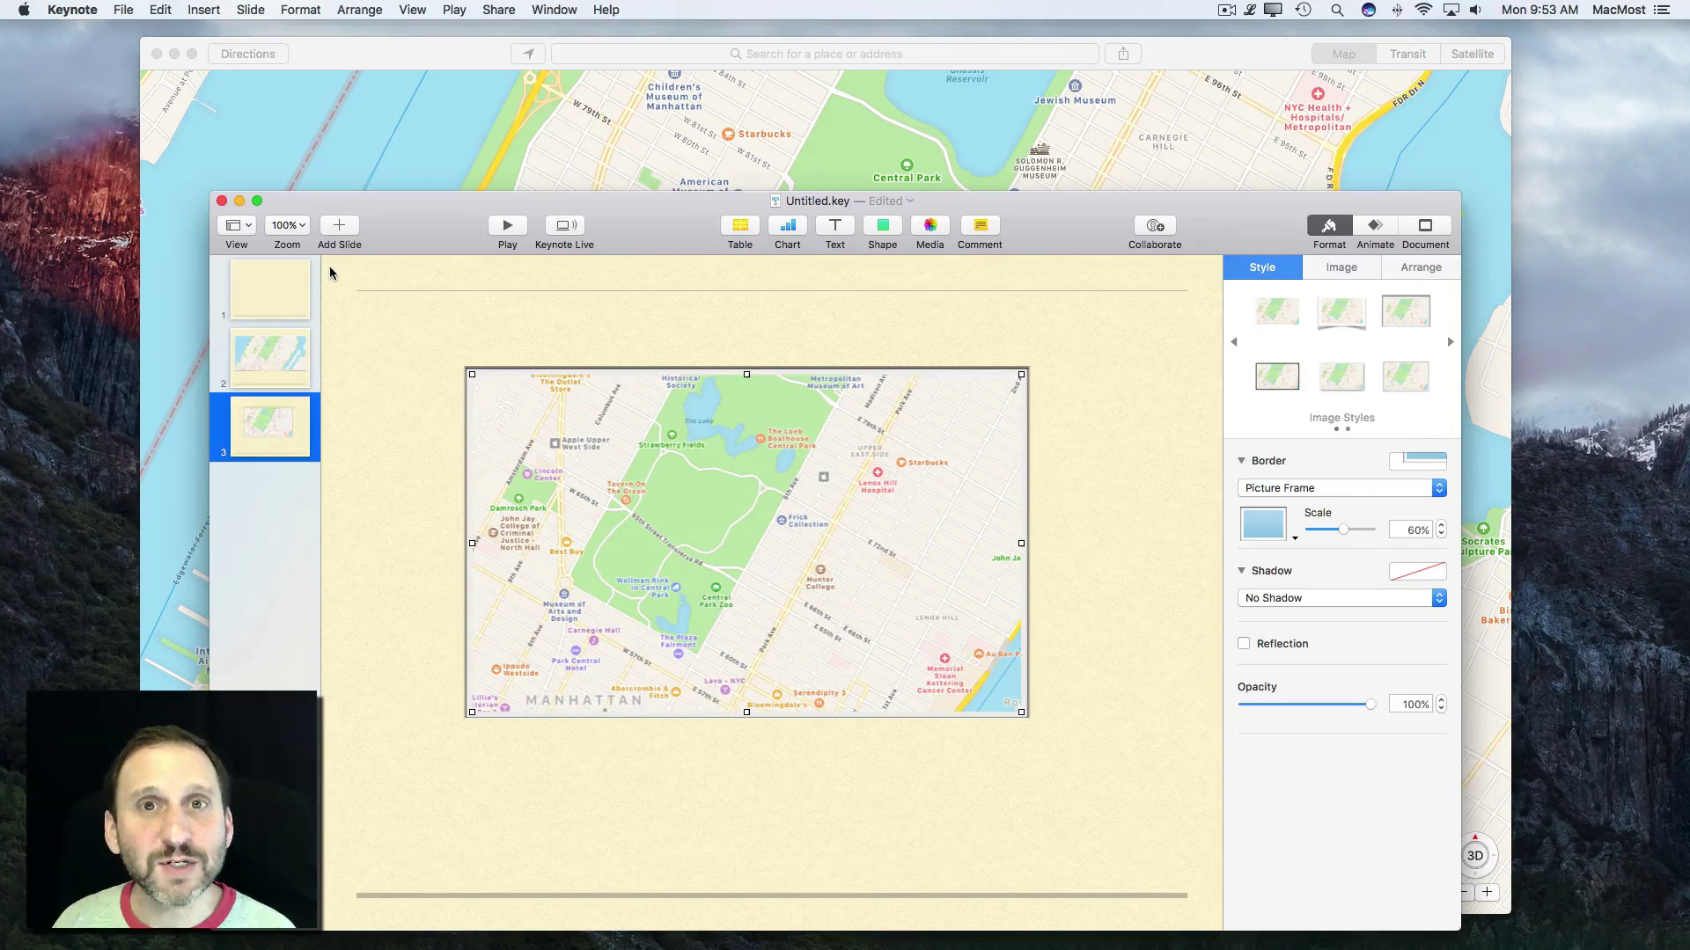
click(287, 225)
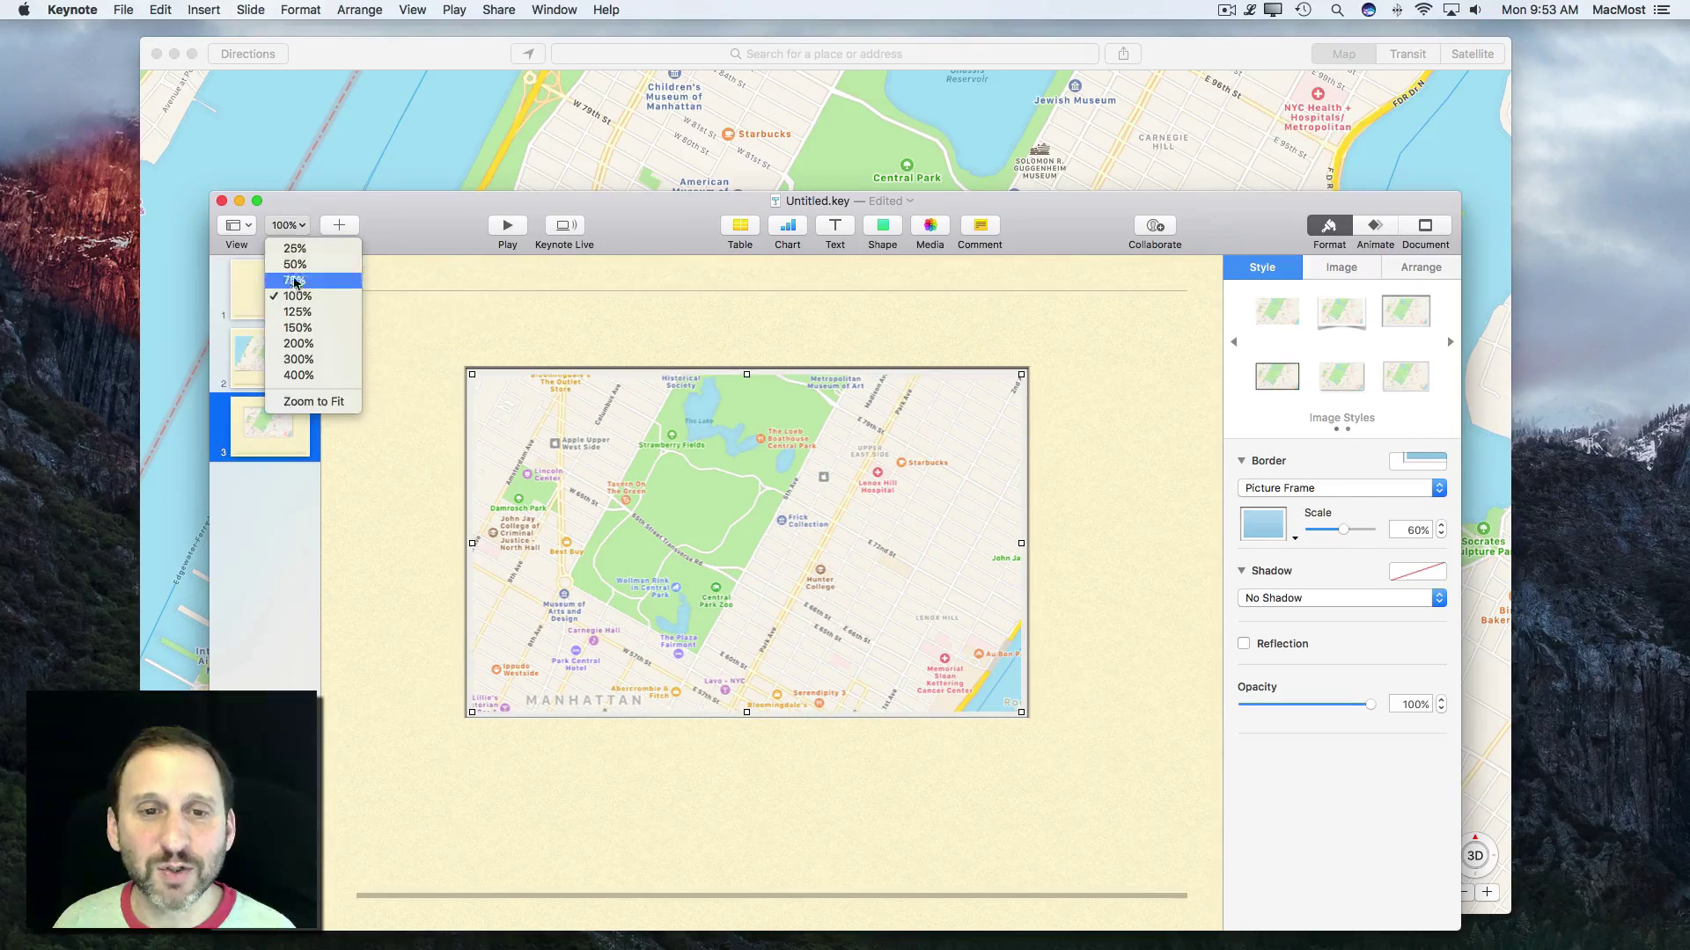
click(306, 346)
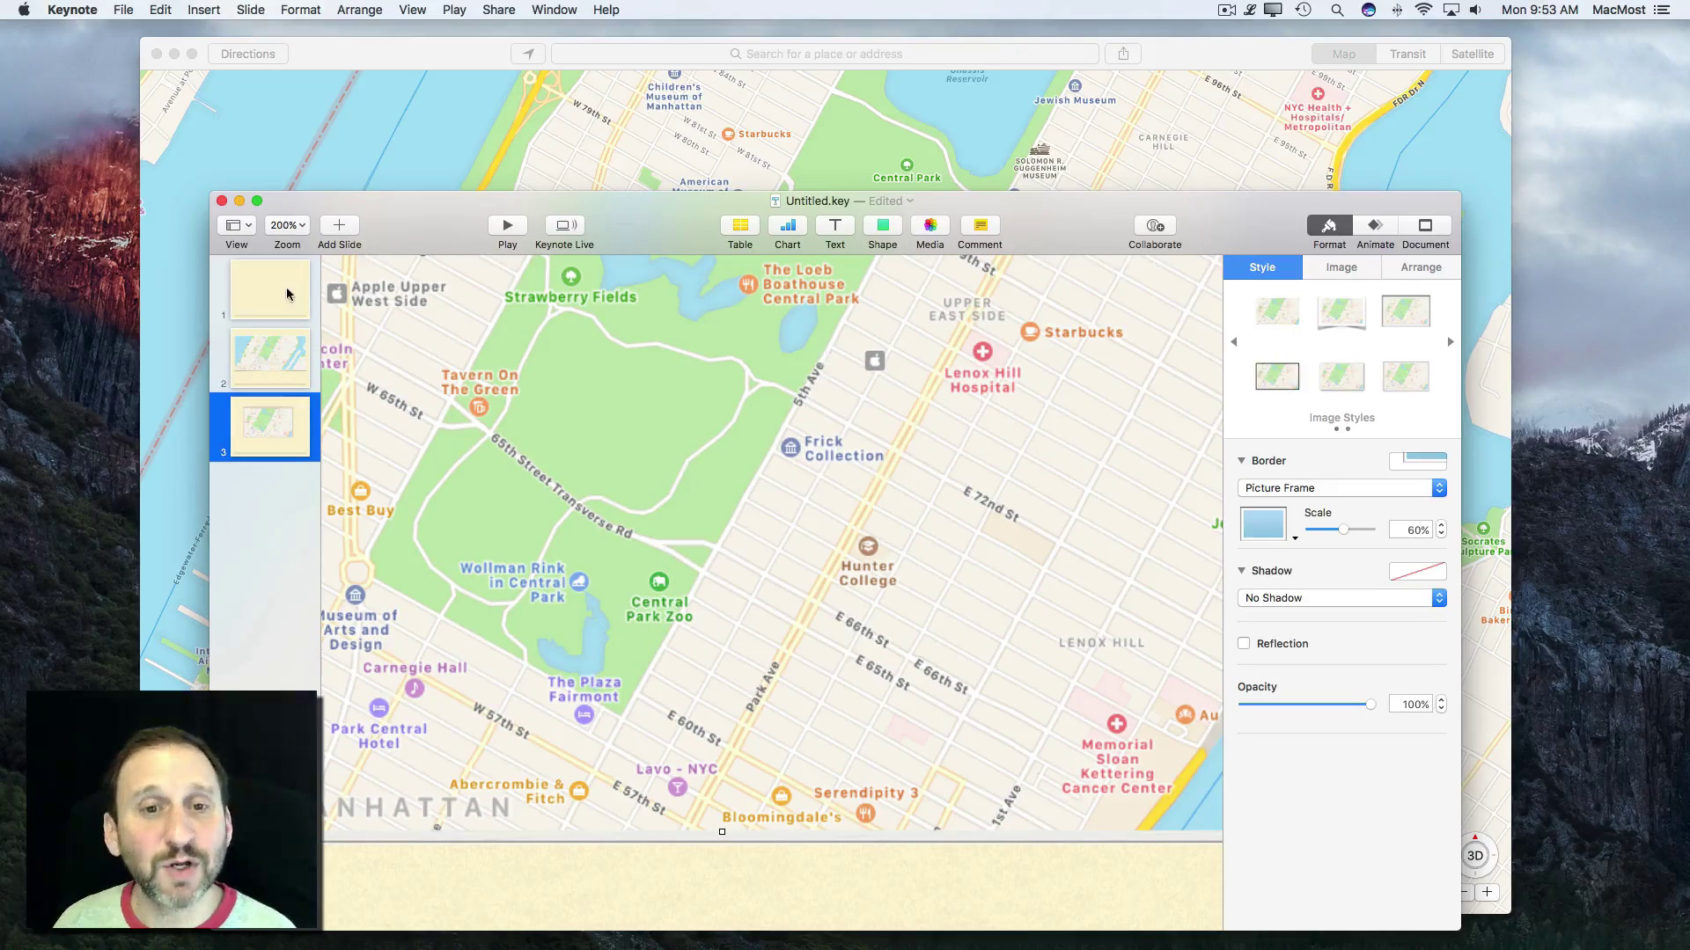
click(298, 227)
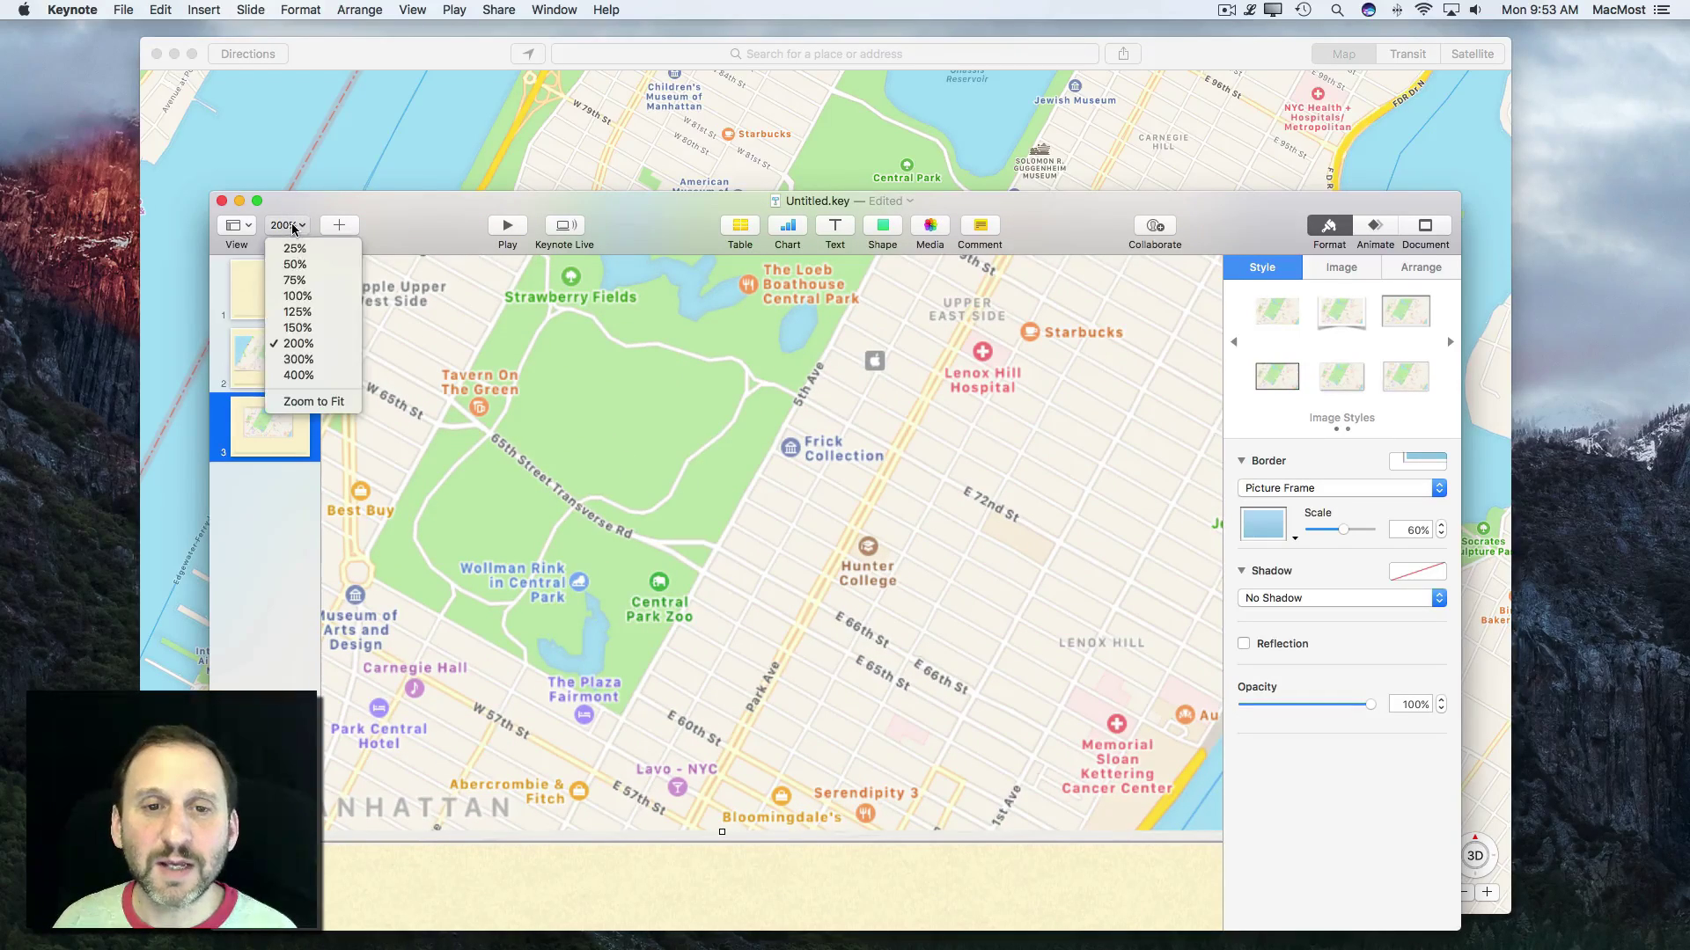
click(302, 297)
click(690, 329)
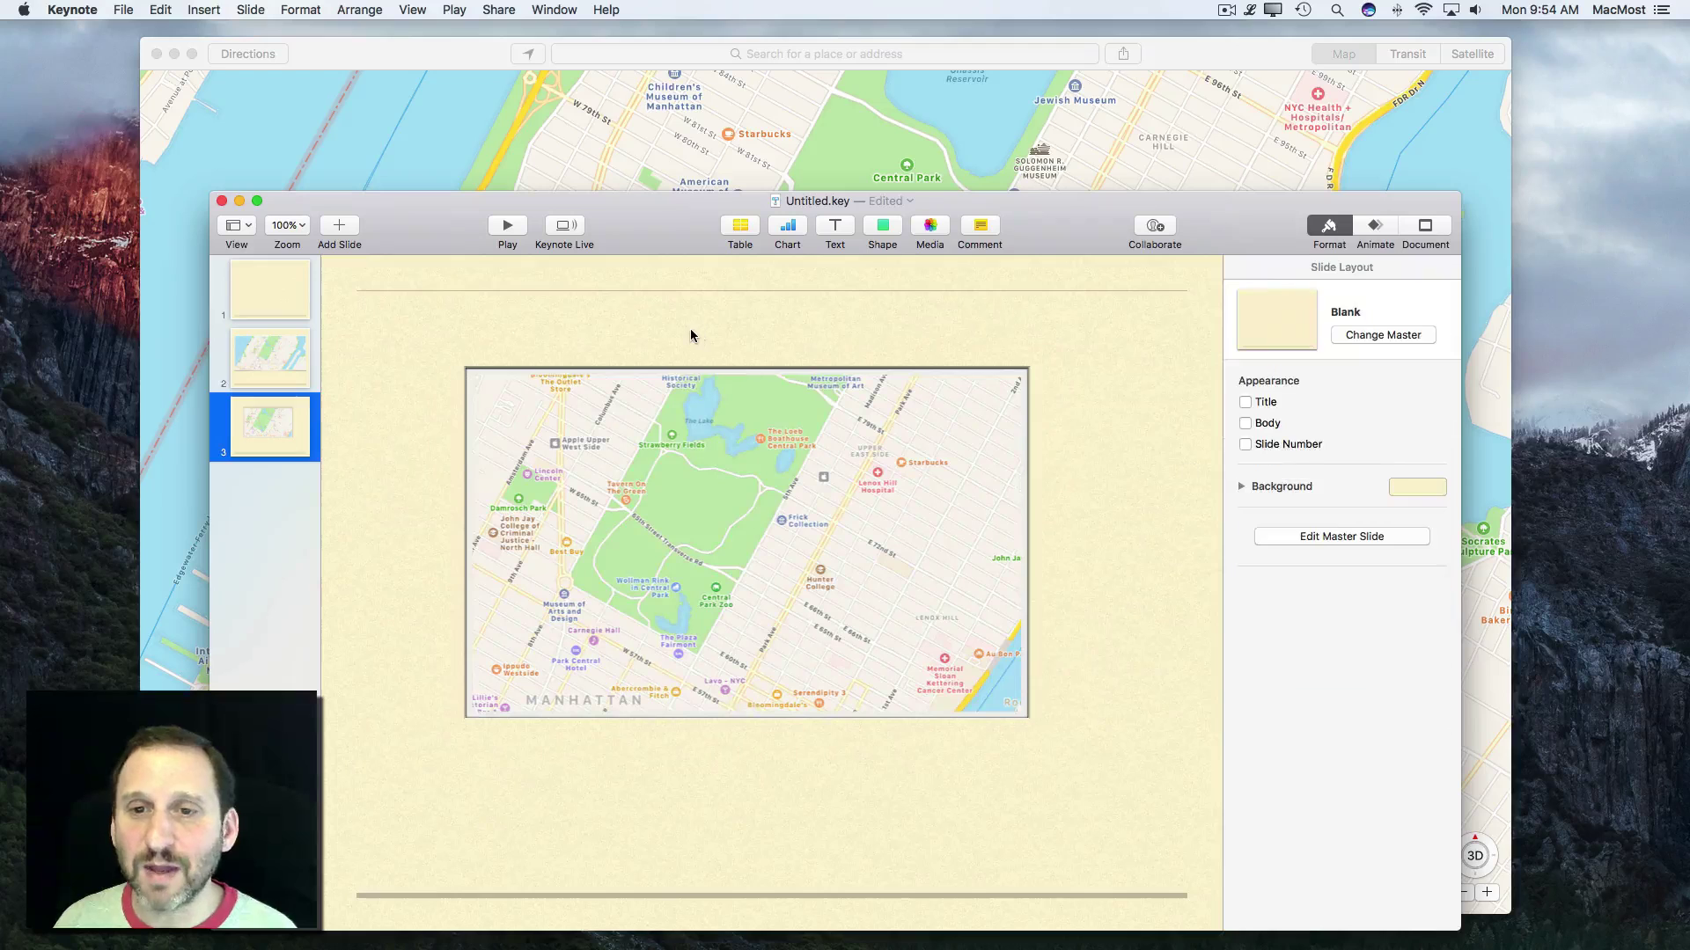
mouse_move(1014, 913)
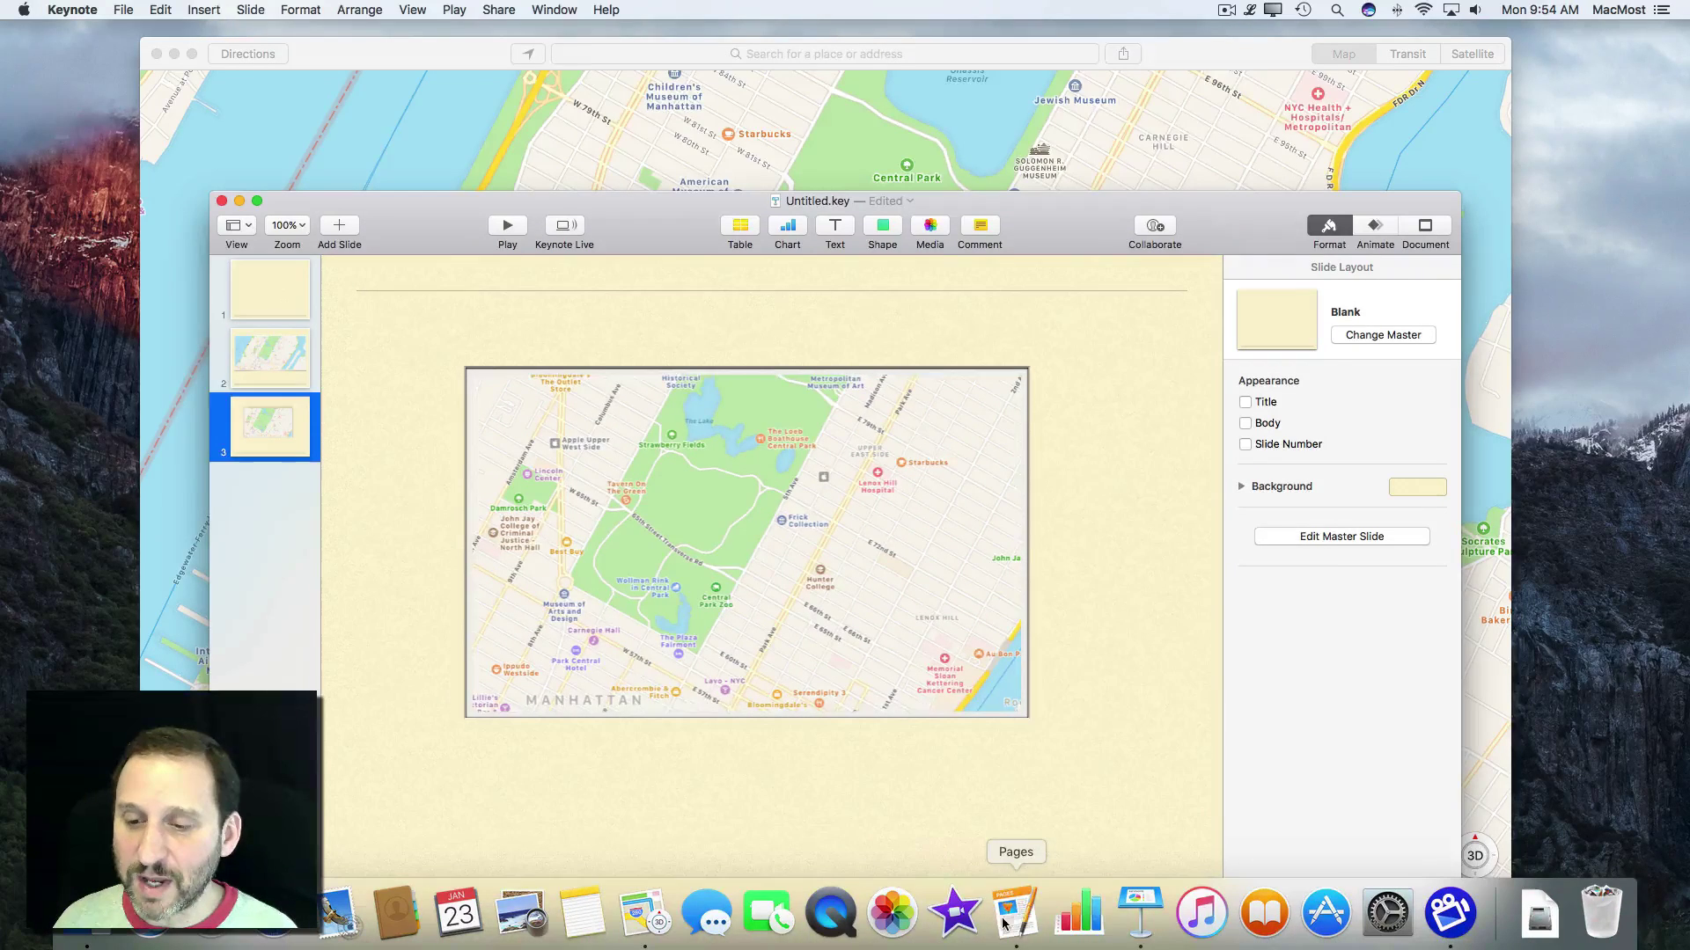
click(1004, 923)
Paste the map before the third paragraph in Pages and give it a Picture Frame border
click(456, 361)
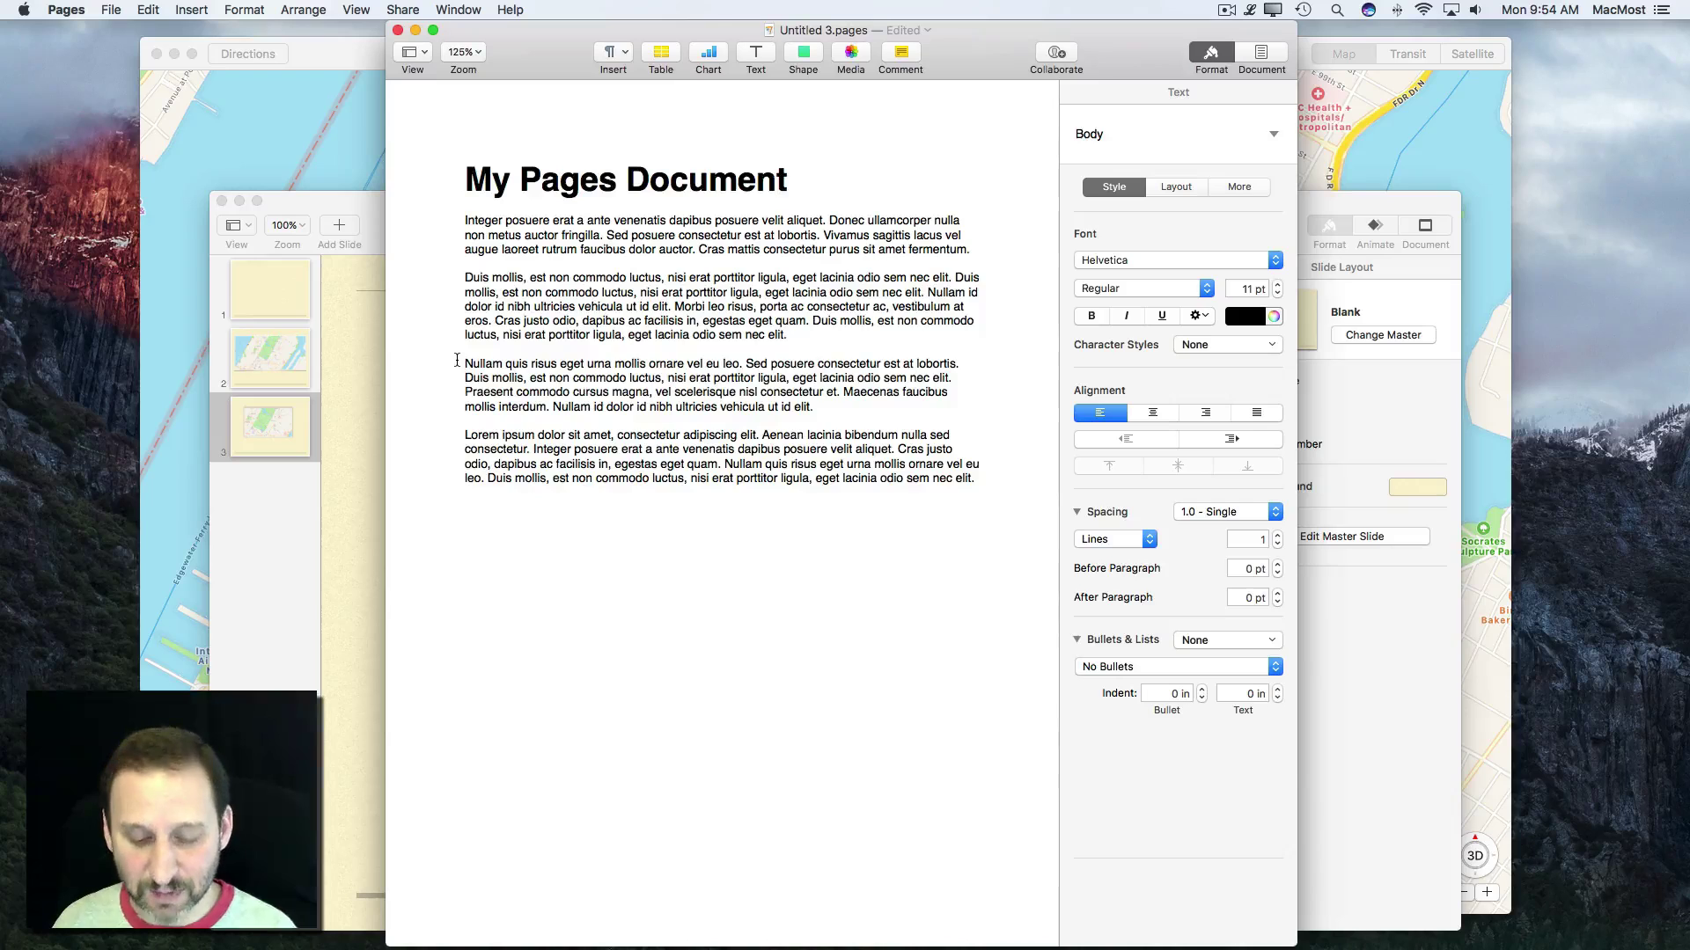
key(super+v)
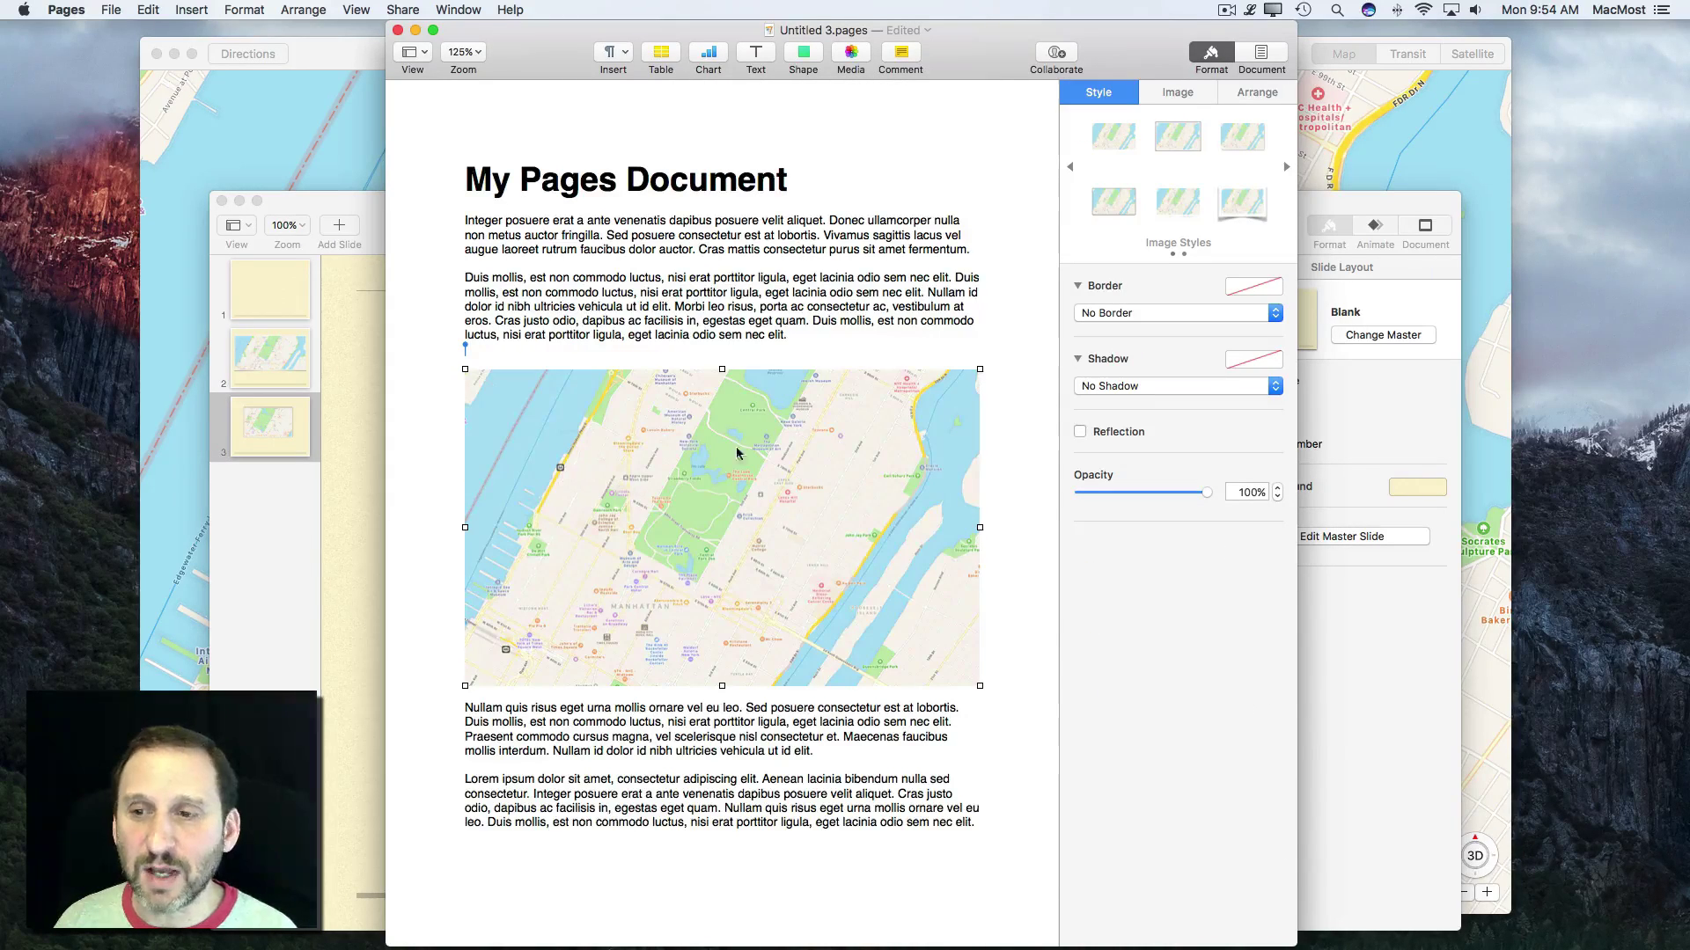
click(1155, 314)
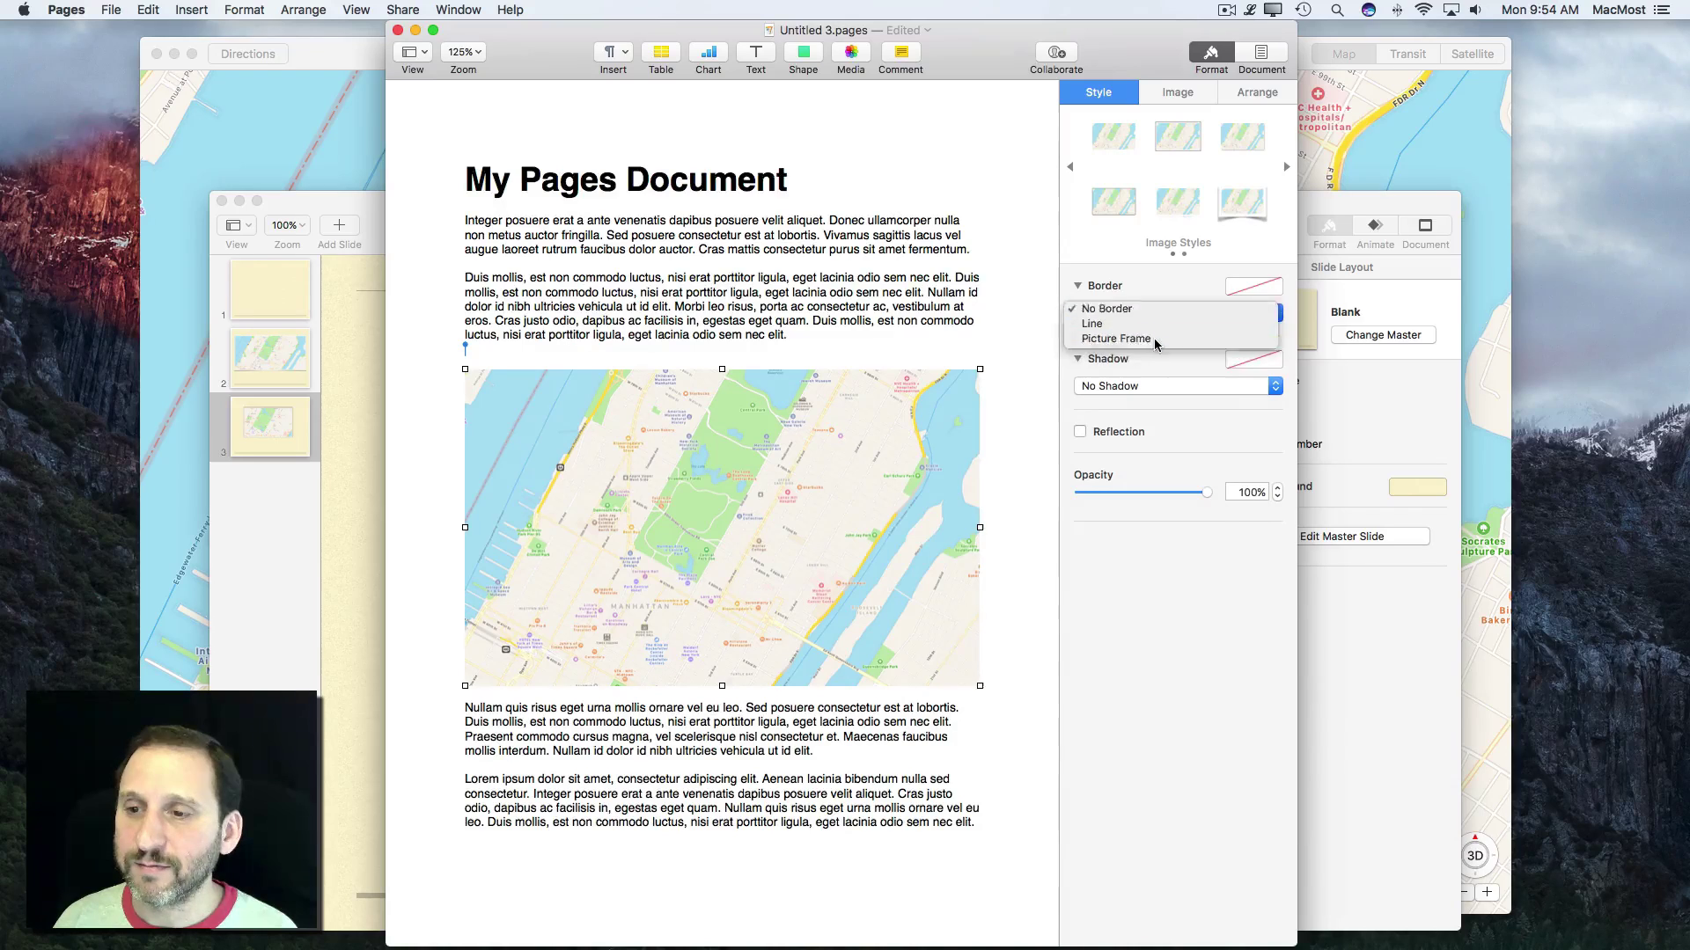
click(1155, 343)
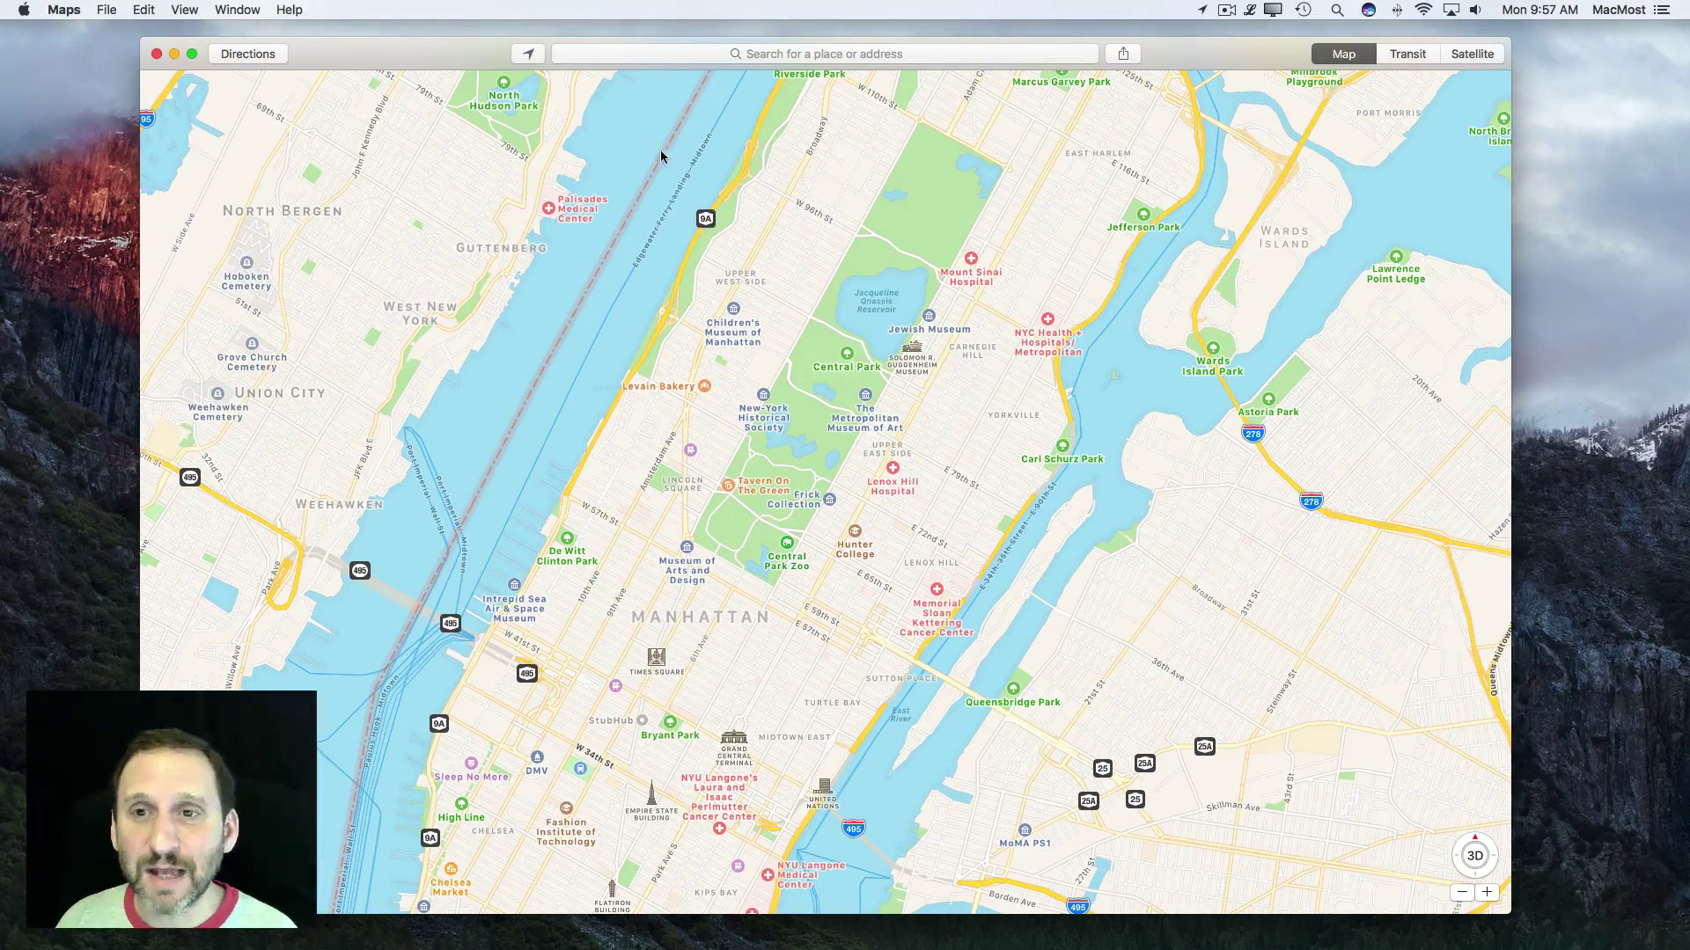
Search for 'paris', clear the pin, then pan and zoom onto the Eiffel Tower area
click(800, 54)
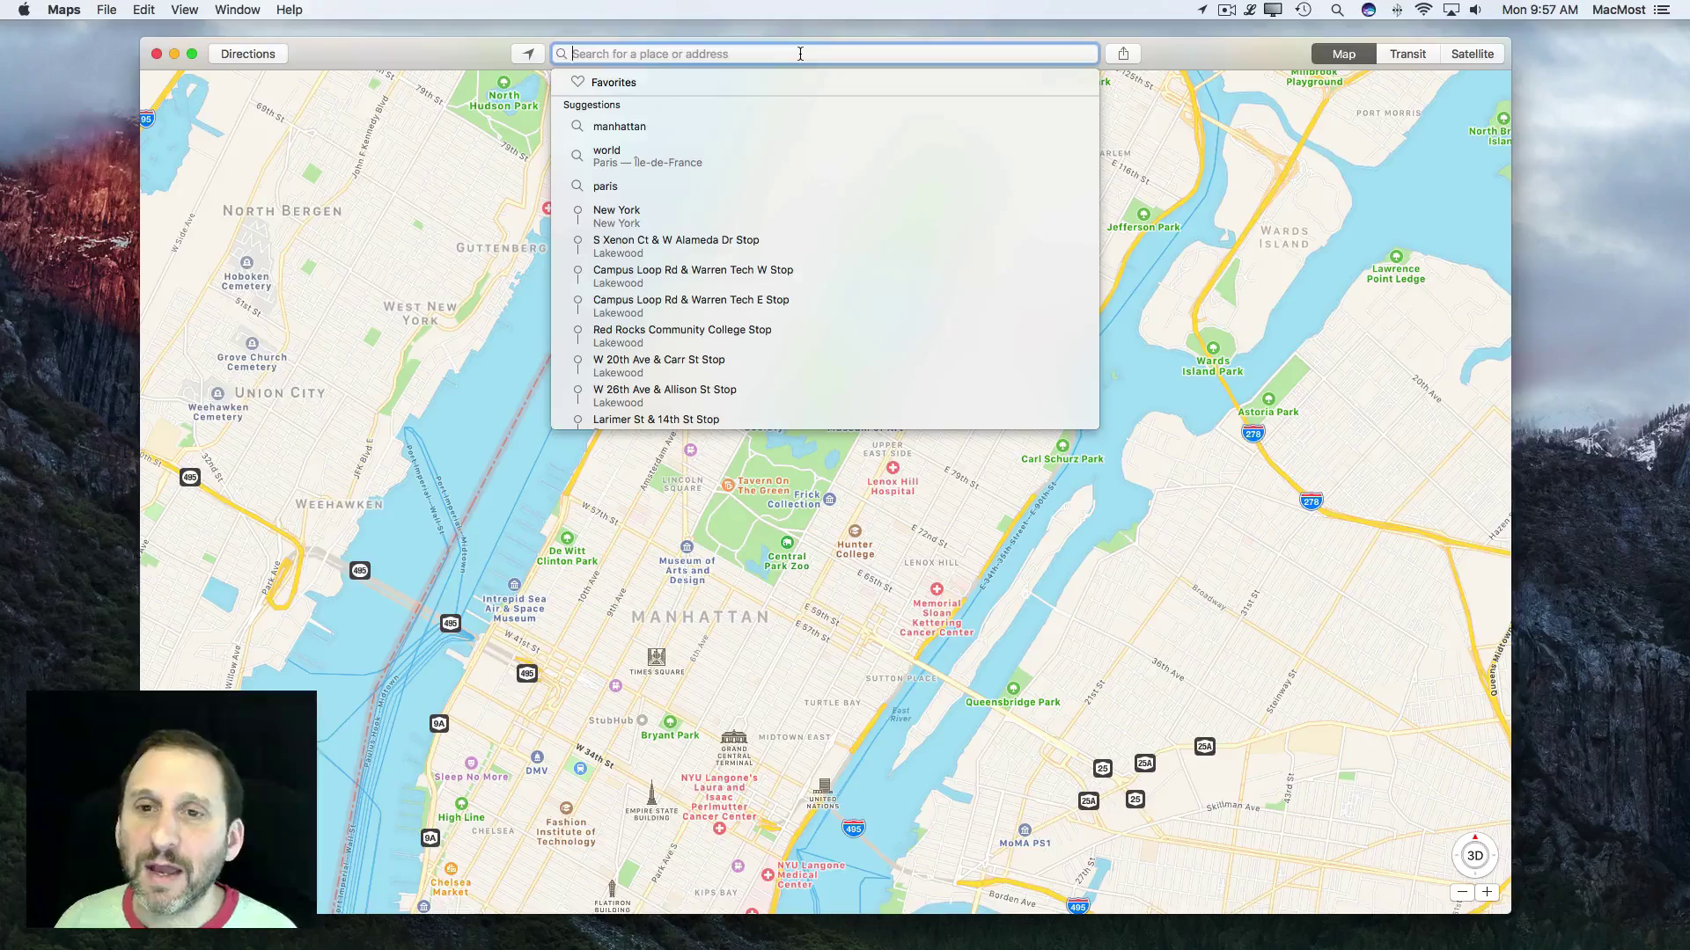
text(pa)
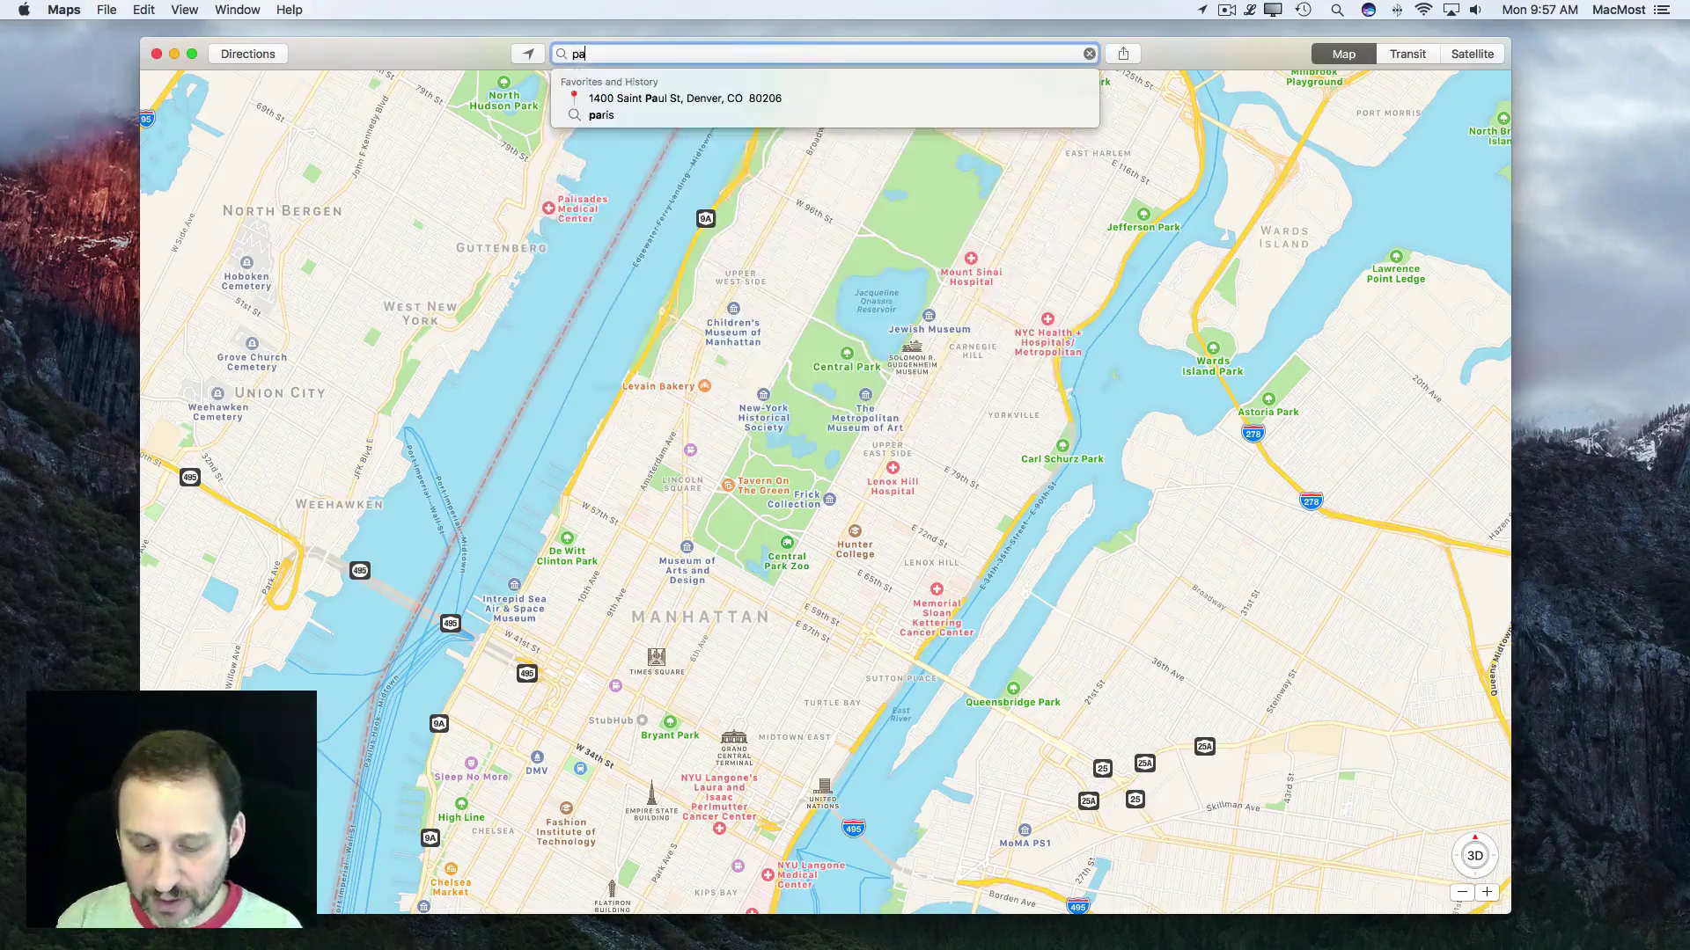
text(ris)
key(Return)
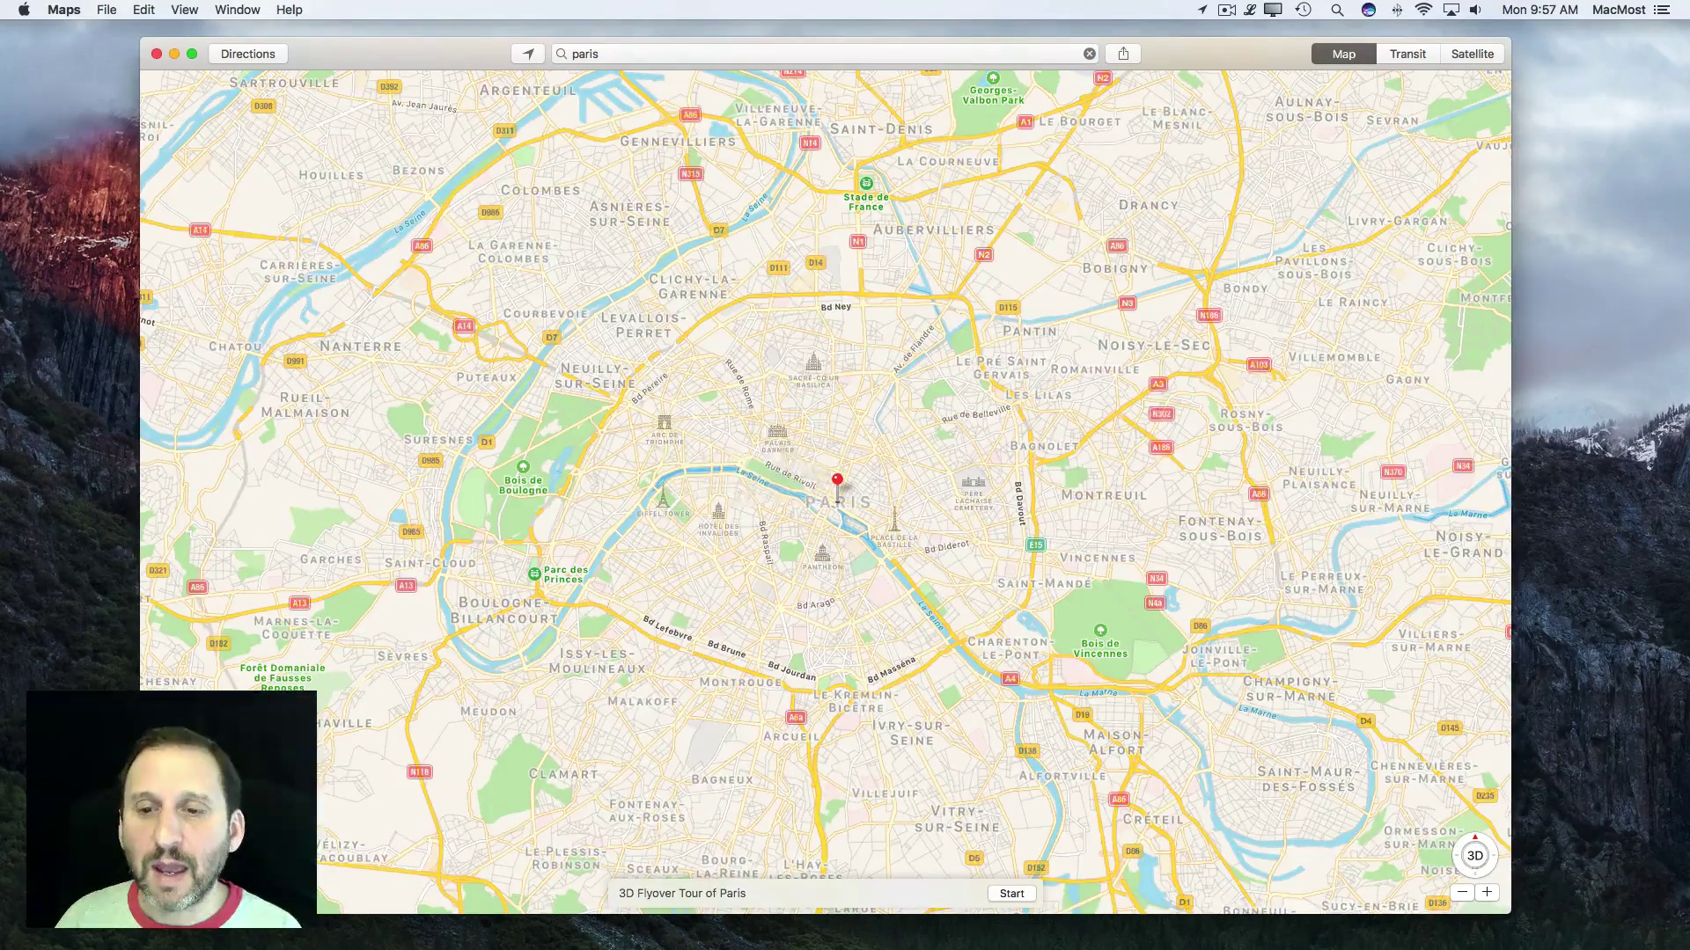
click(1090, 55)
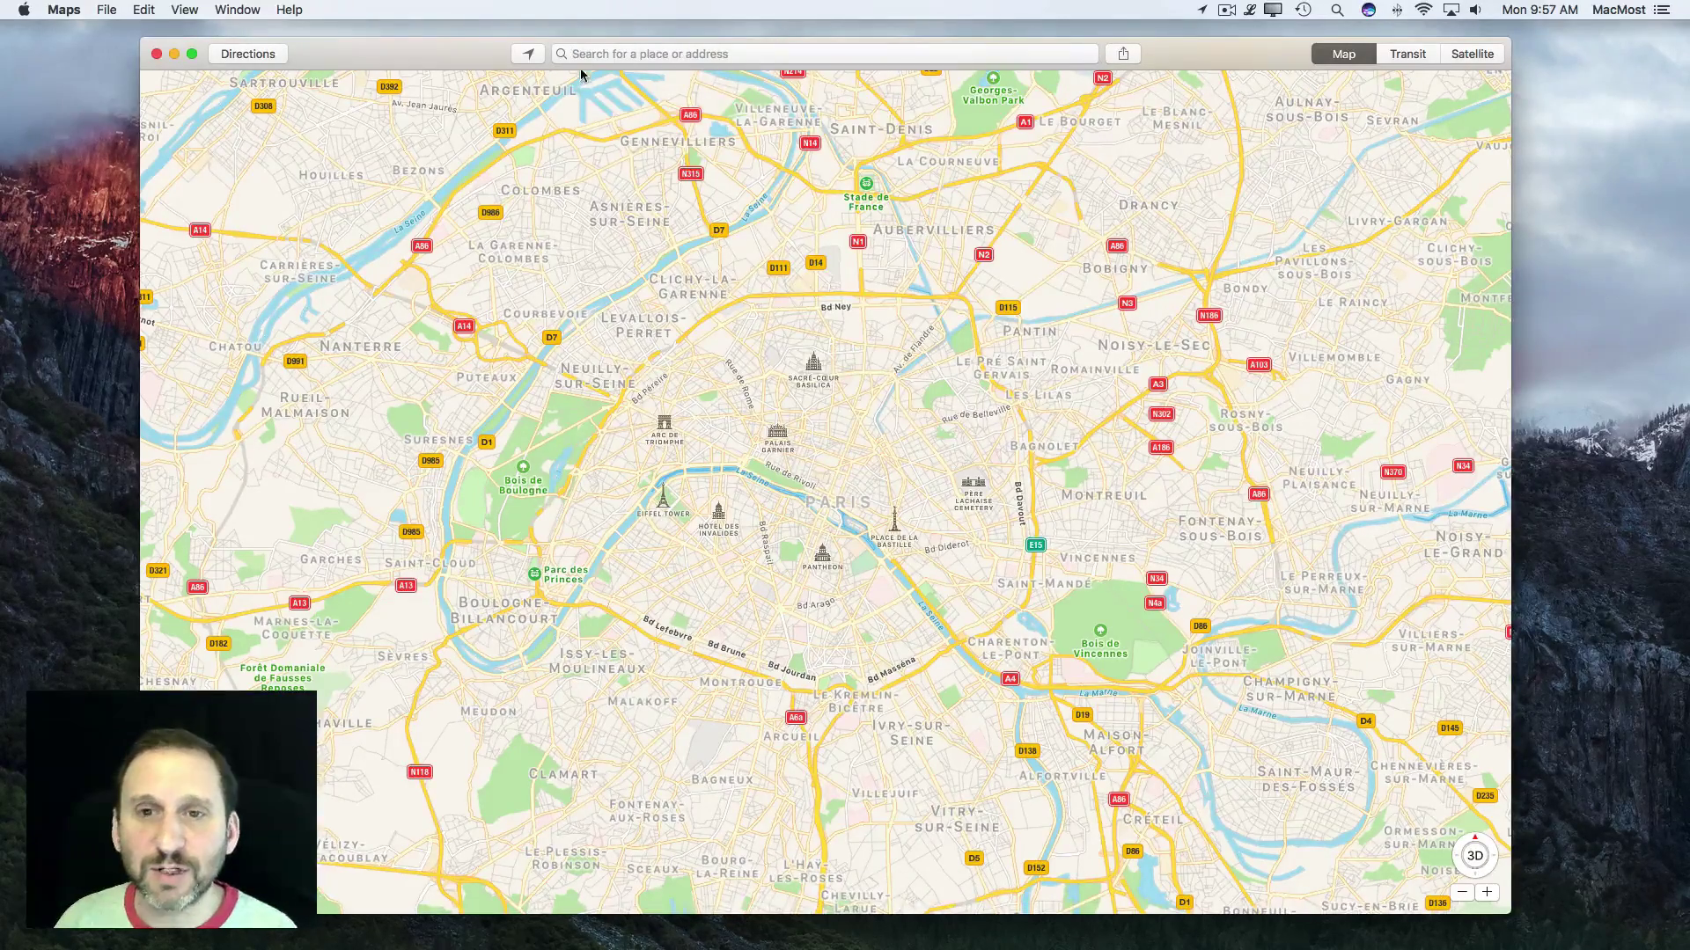
drag(711, 576, 861, 506)
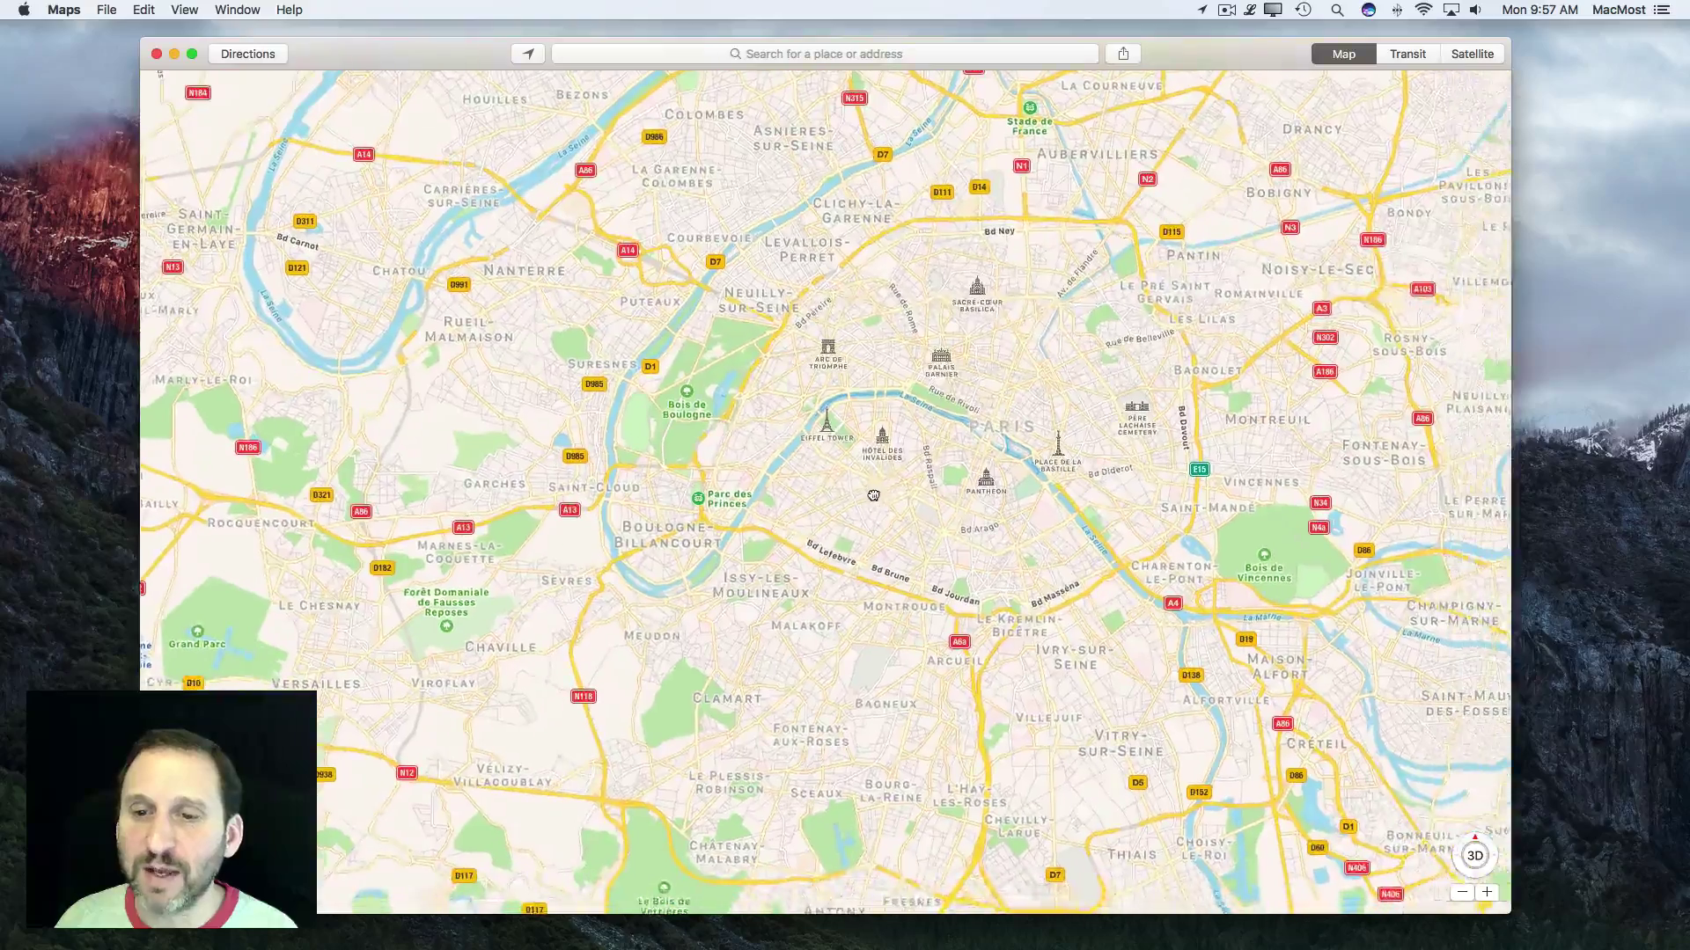
click(1486, 892)
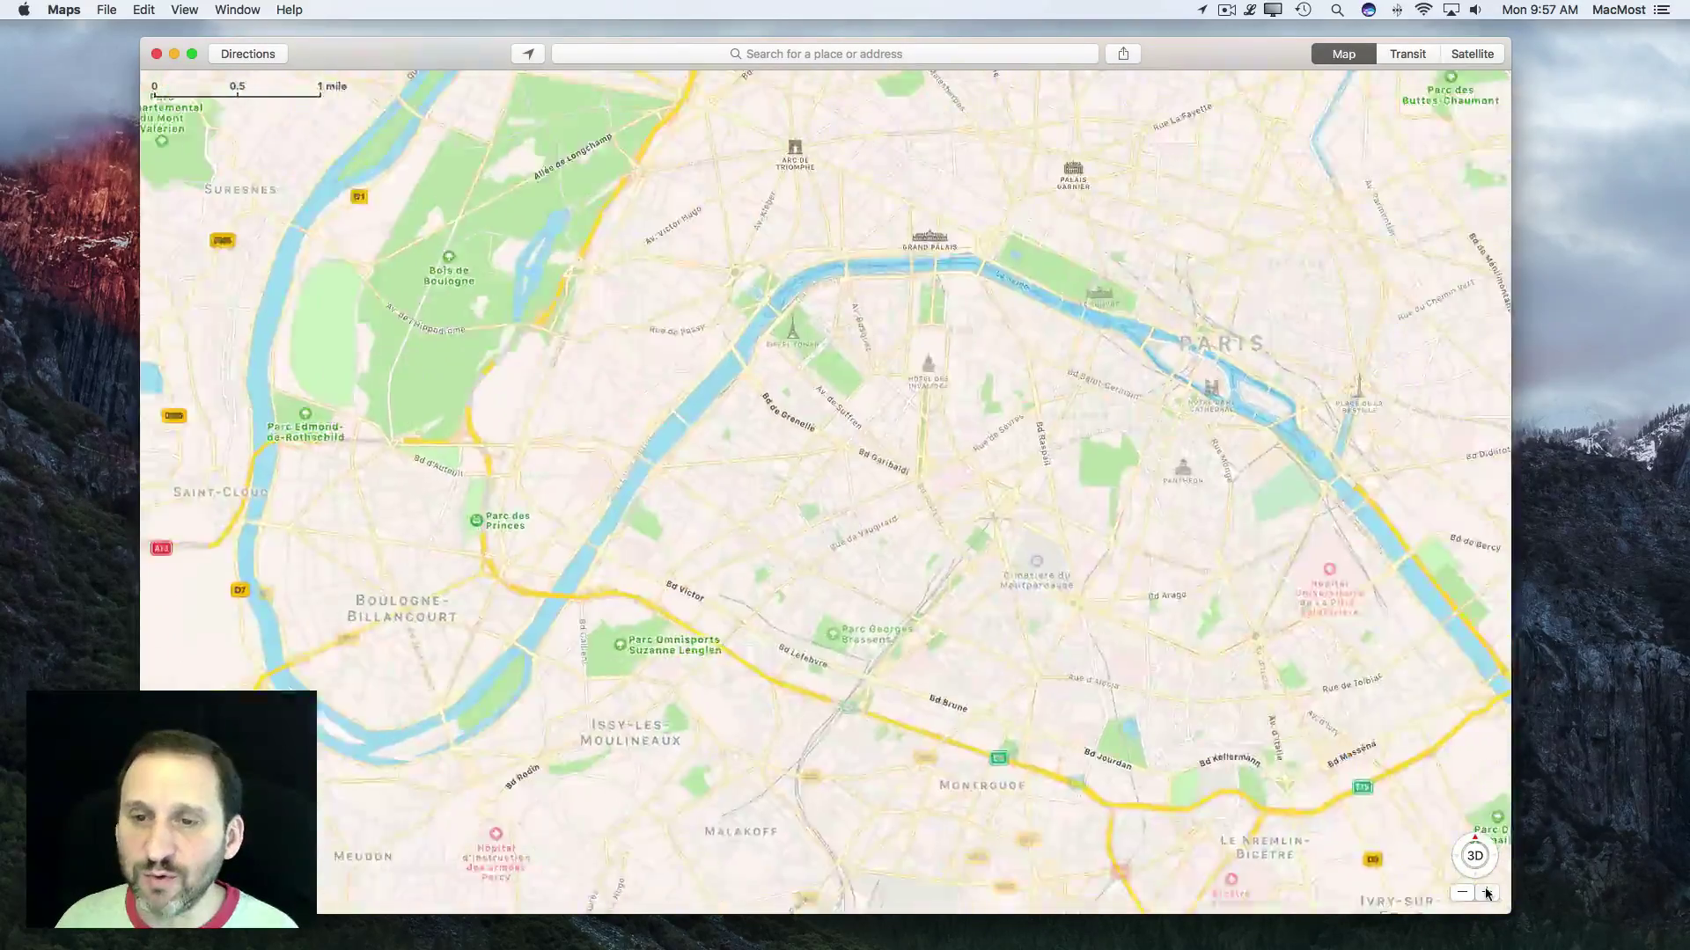
Switch to 3D satellite view and zoom and pan to frame the Eiffel Tower close up
click(1473, 54)
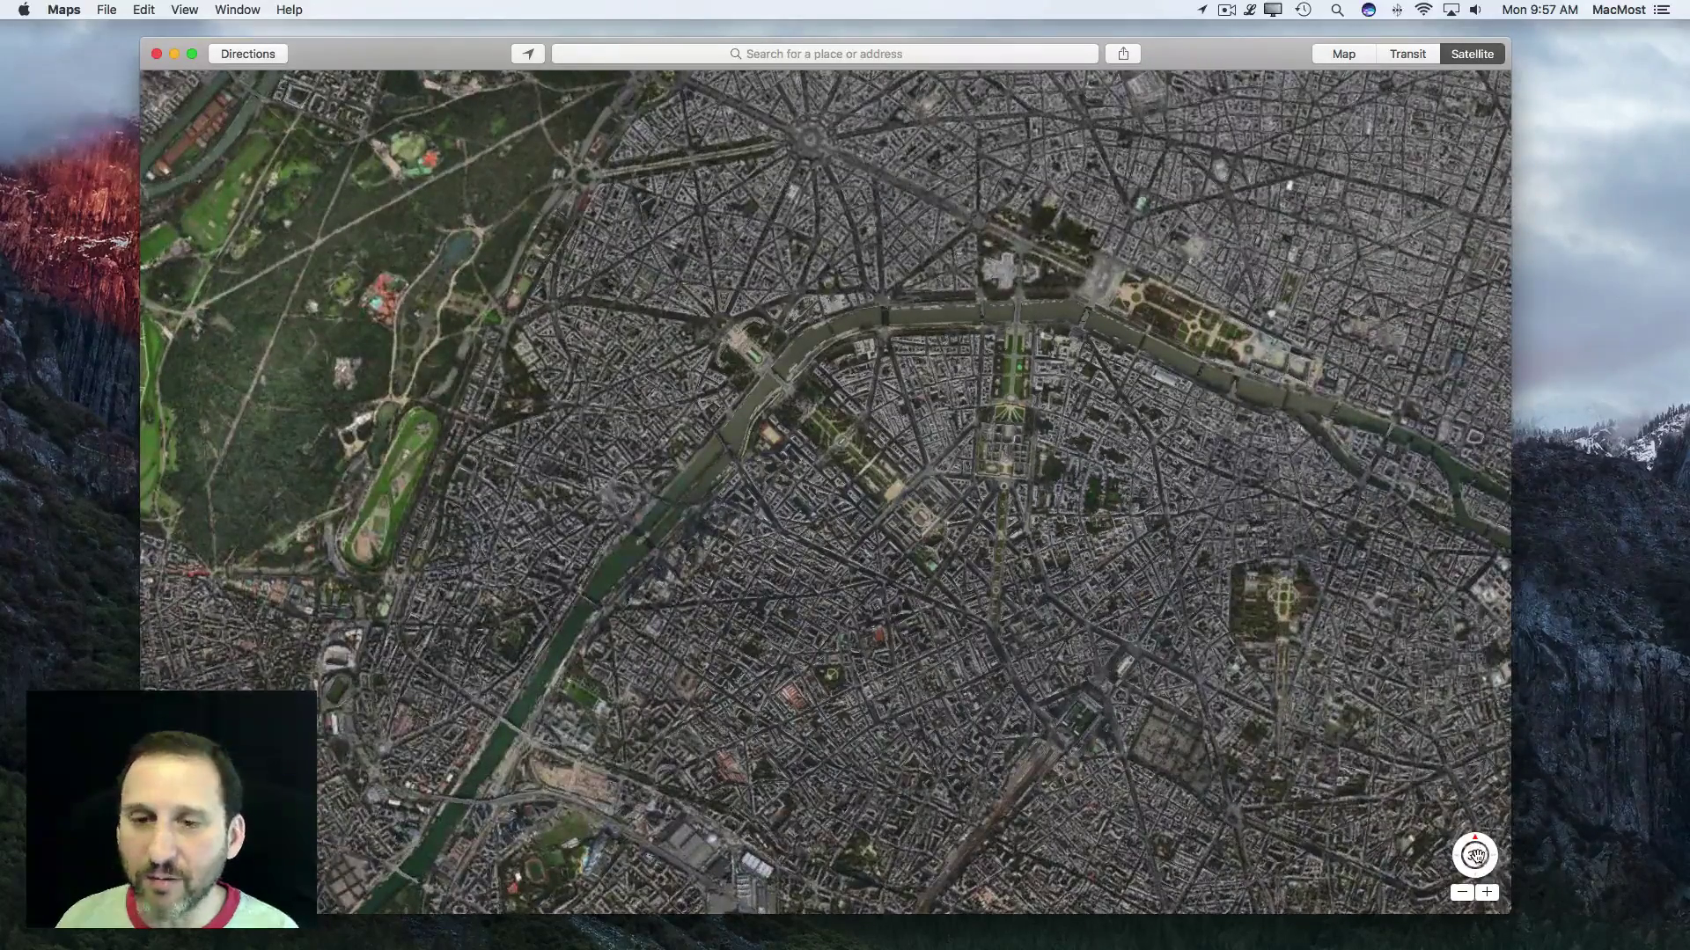
click(1475, 855)
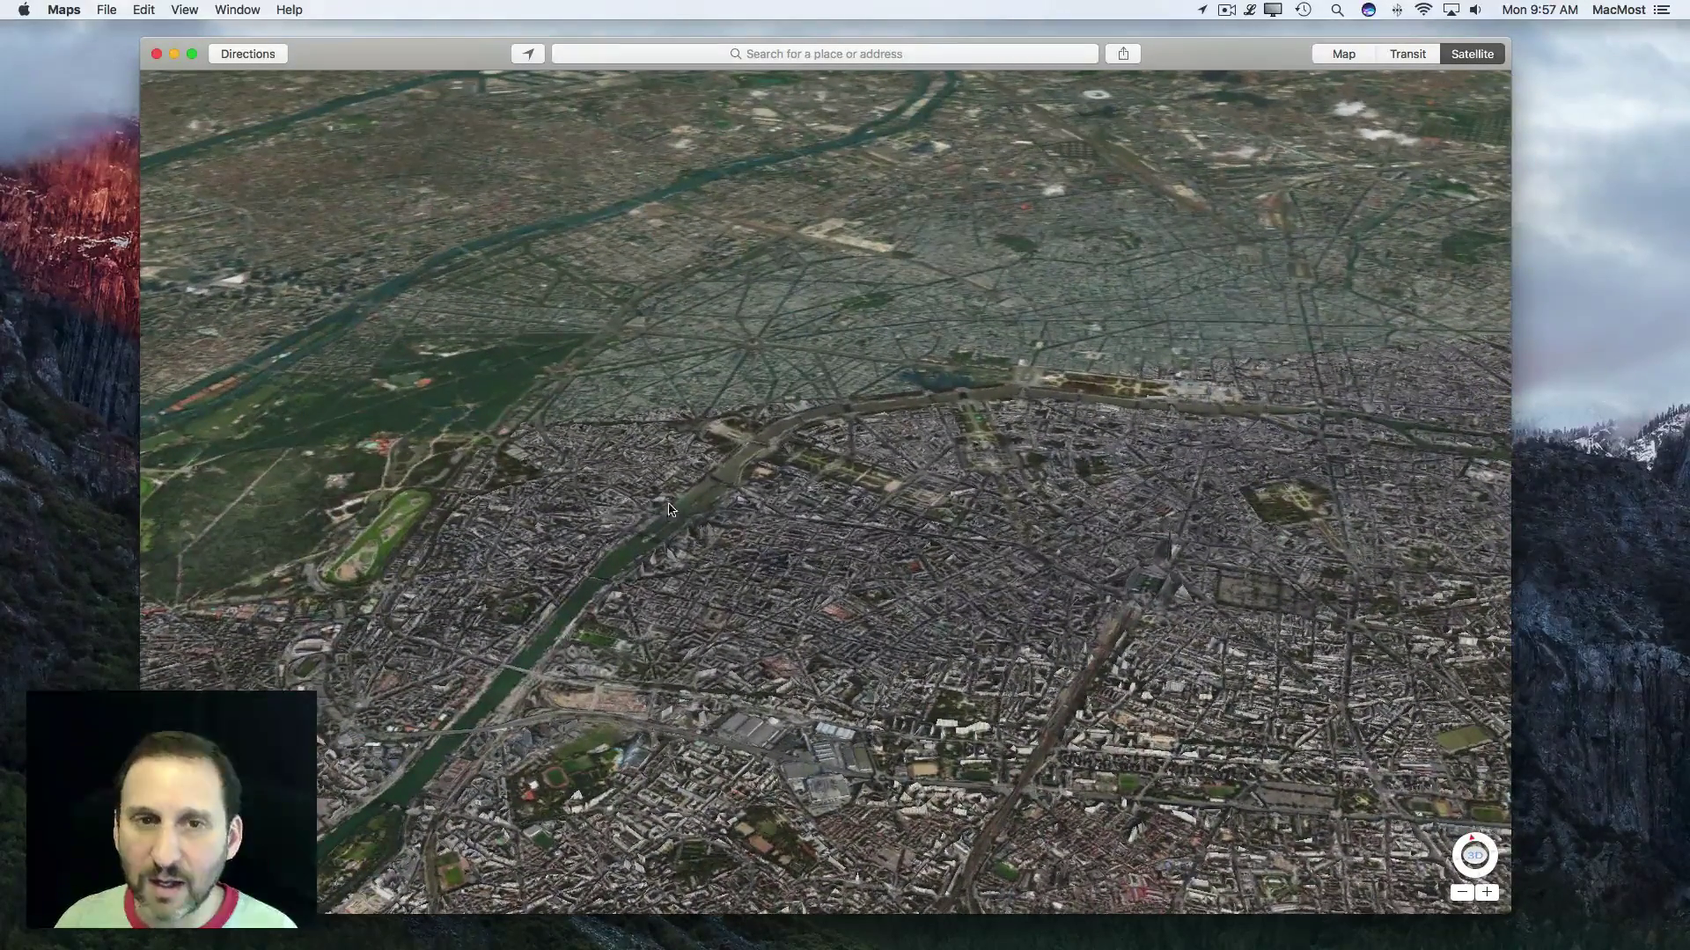
click(1487, 893)
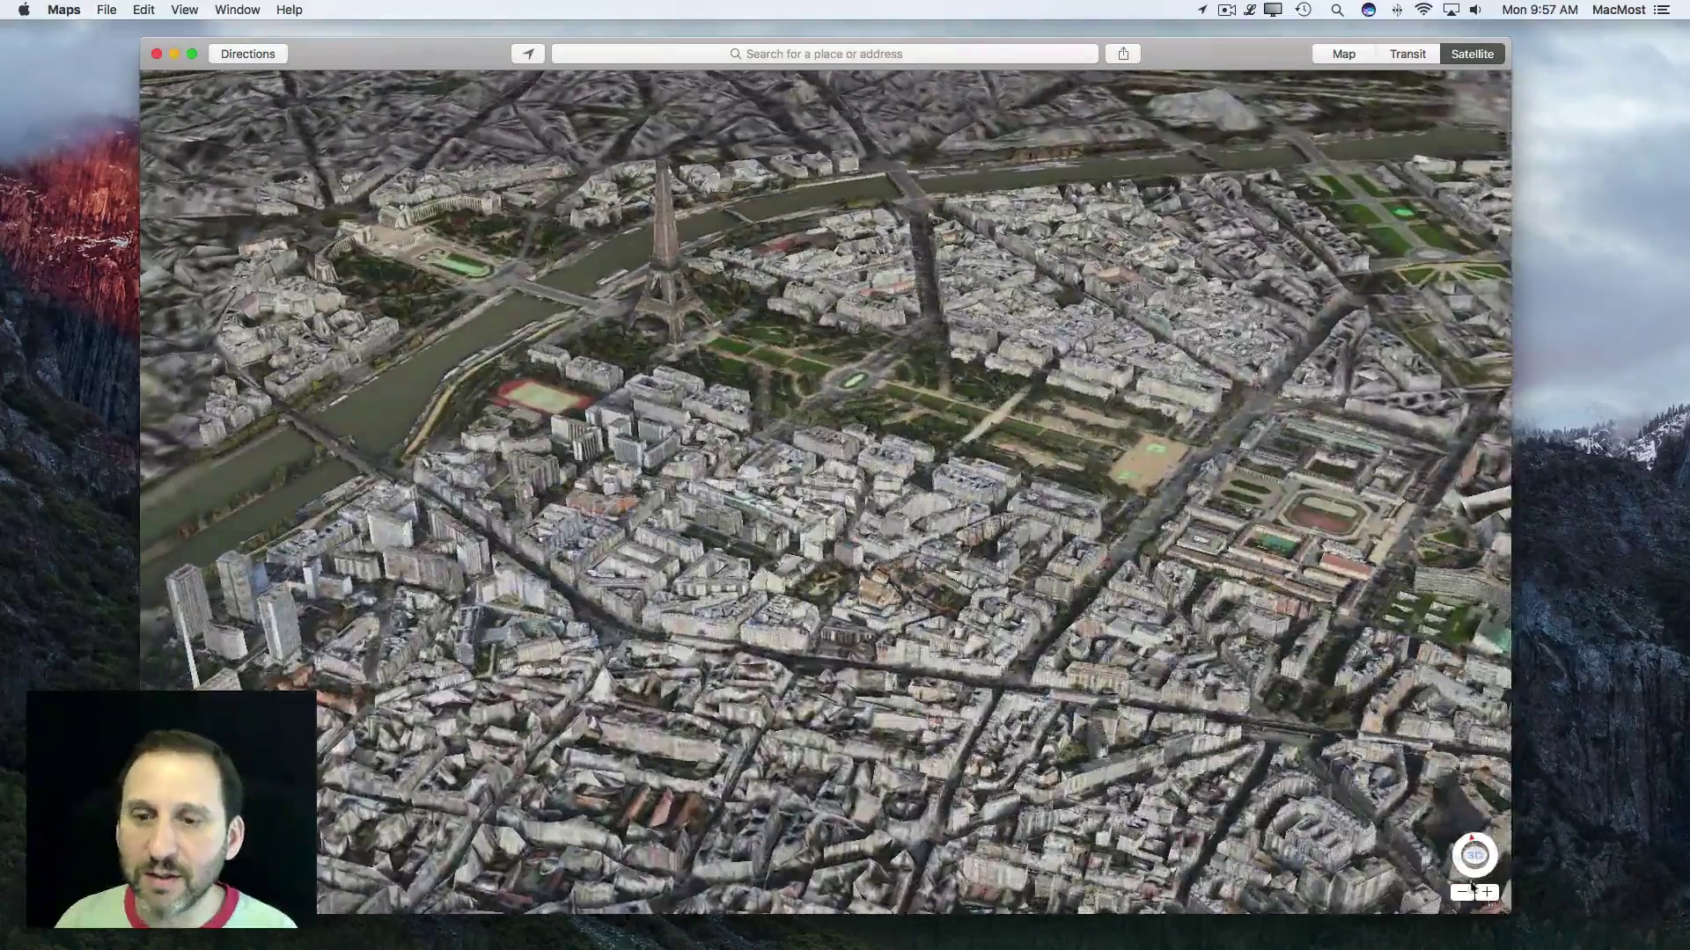
drag(1113, 638, 1143, 781)
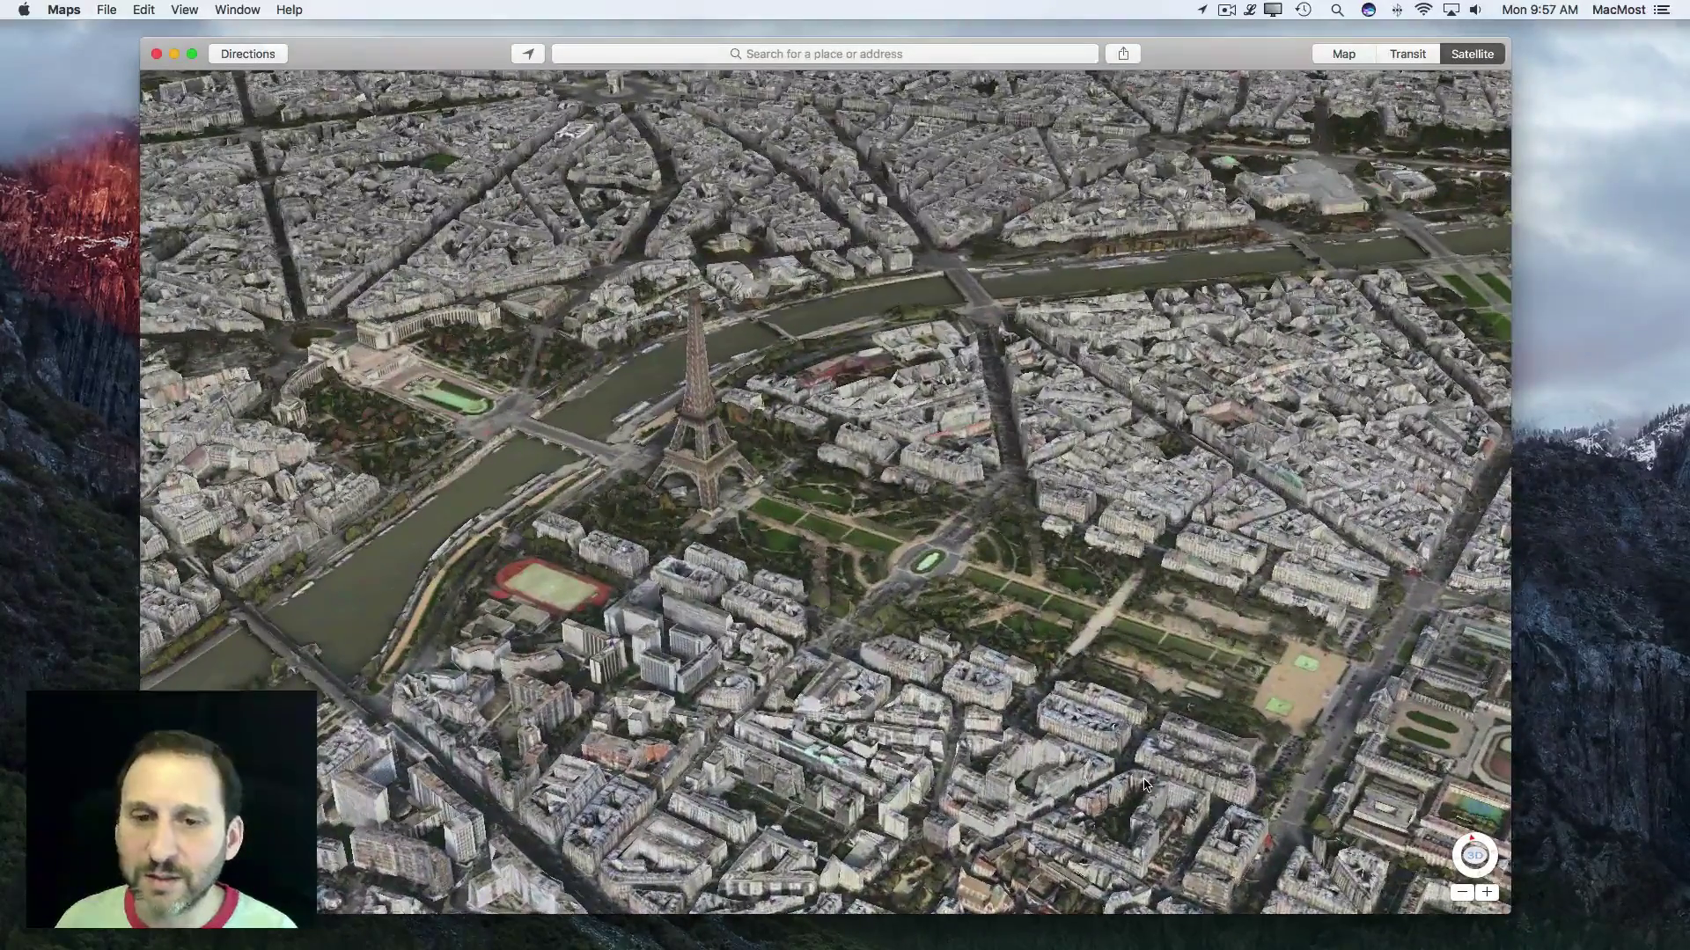
click(1460, 892)
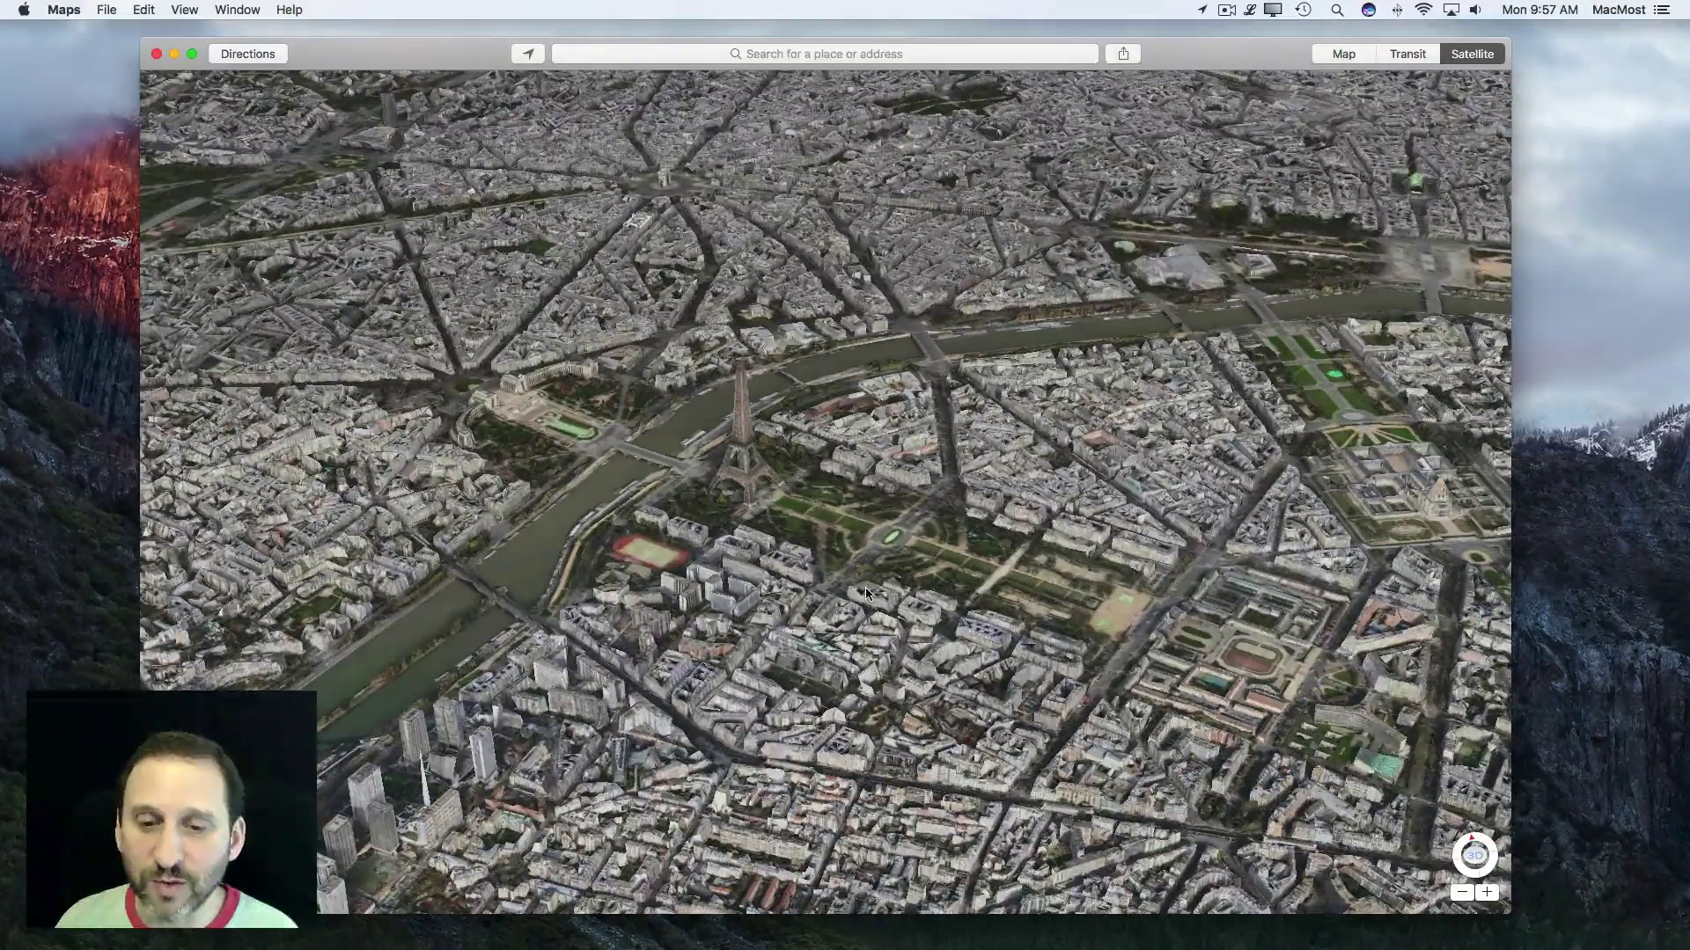
click(1464, 896)
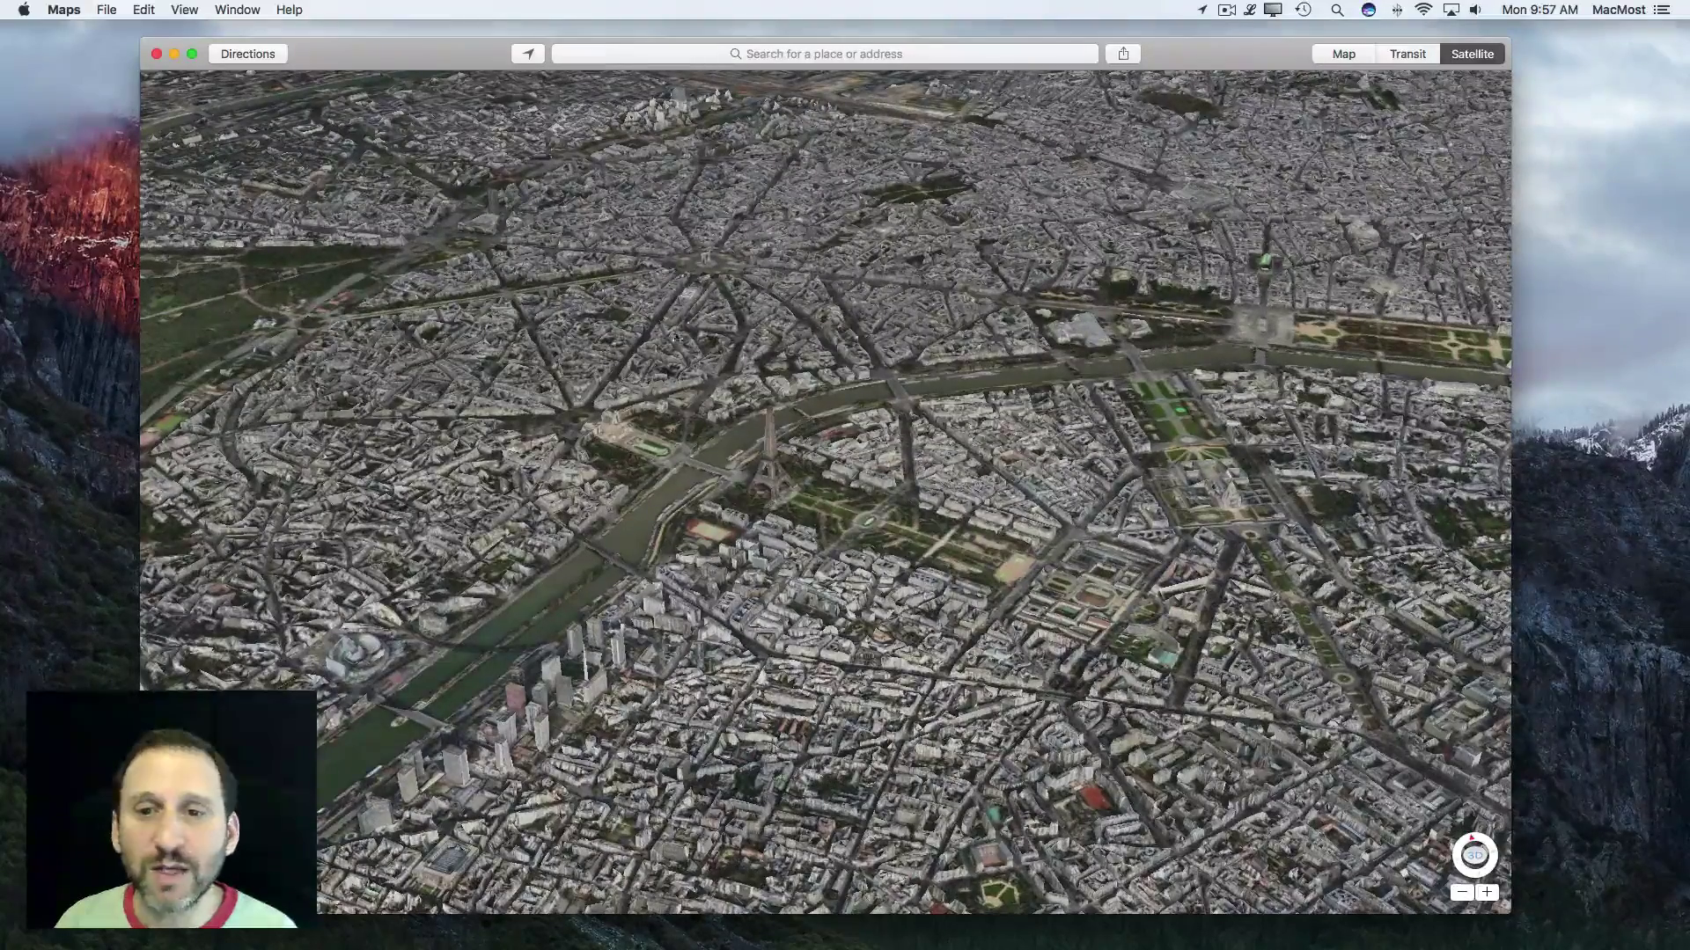
click(1487, 892)
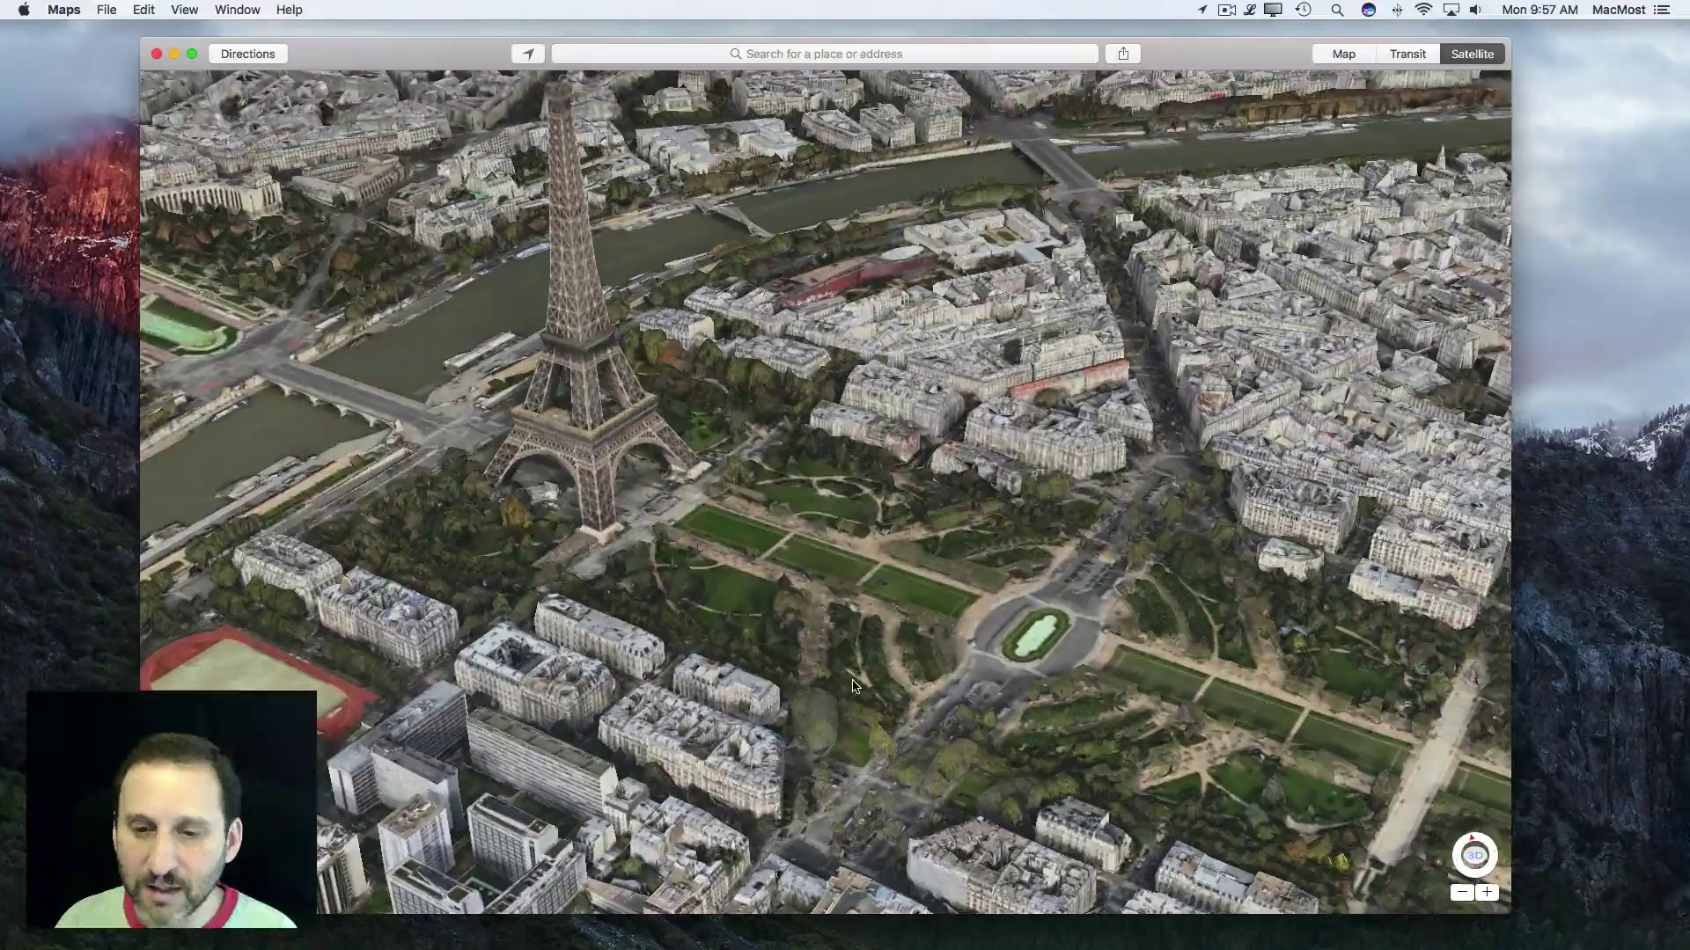
drag(852, 685, 989, 742)
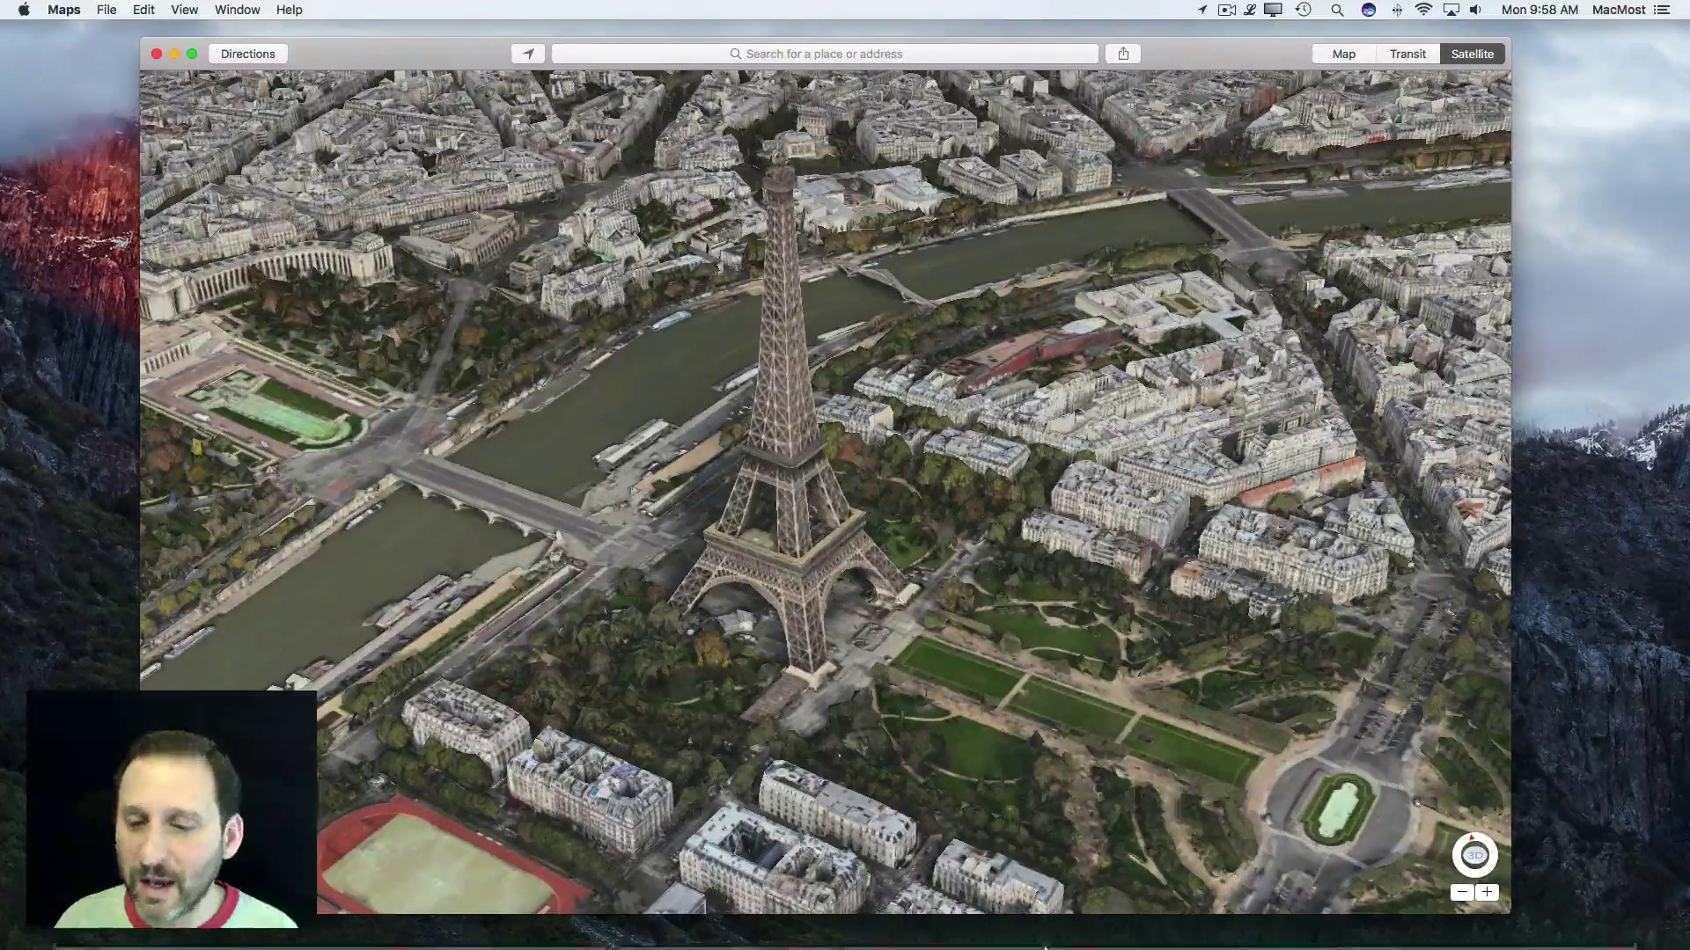
Add a new blank fourth slide in Keynote and paste the 3D Eiffel Tower view
mouse_move(1095, 924)
click(1141, 915)
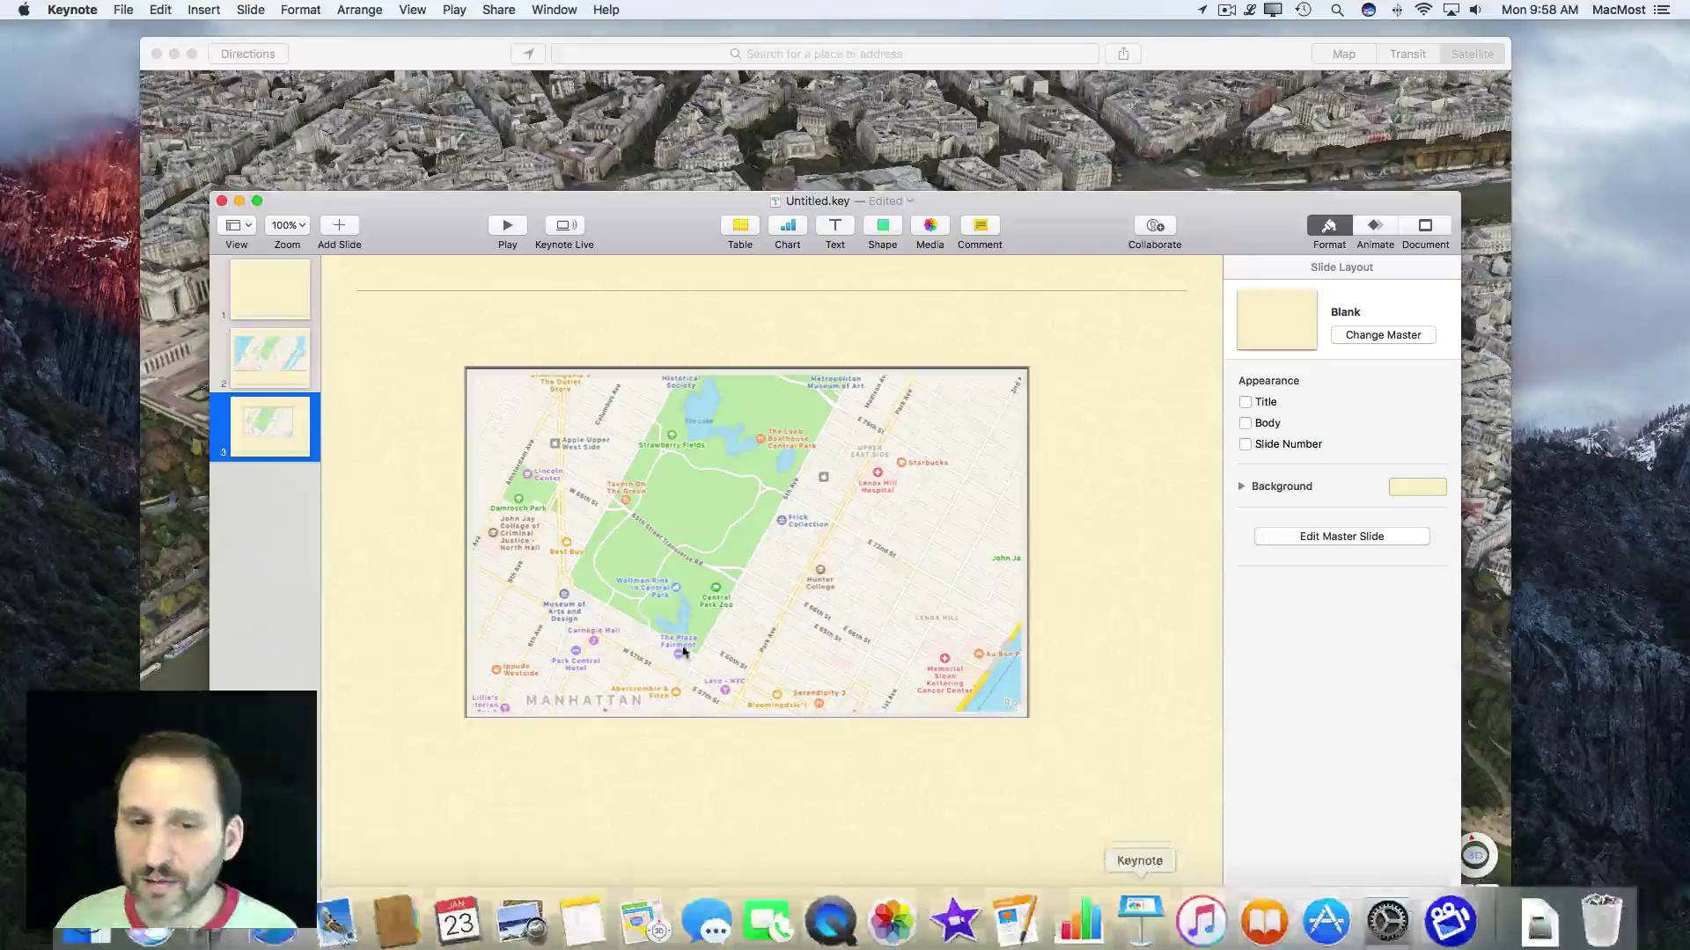
click(339, 227)
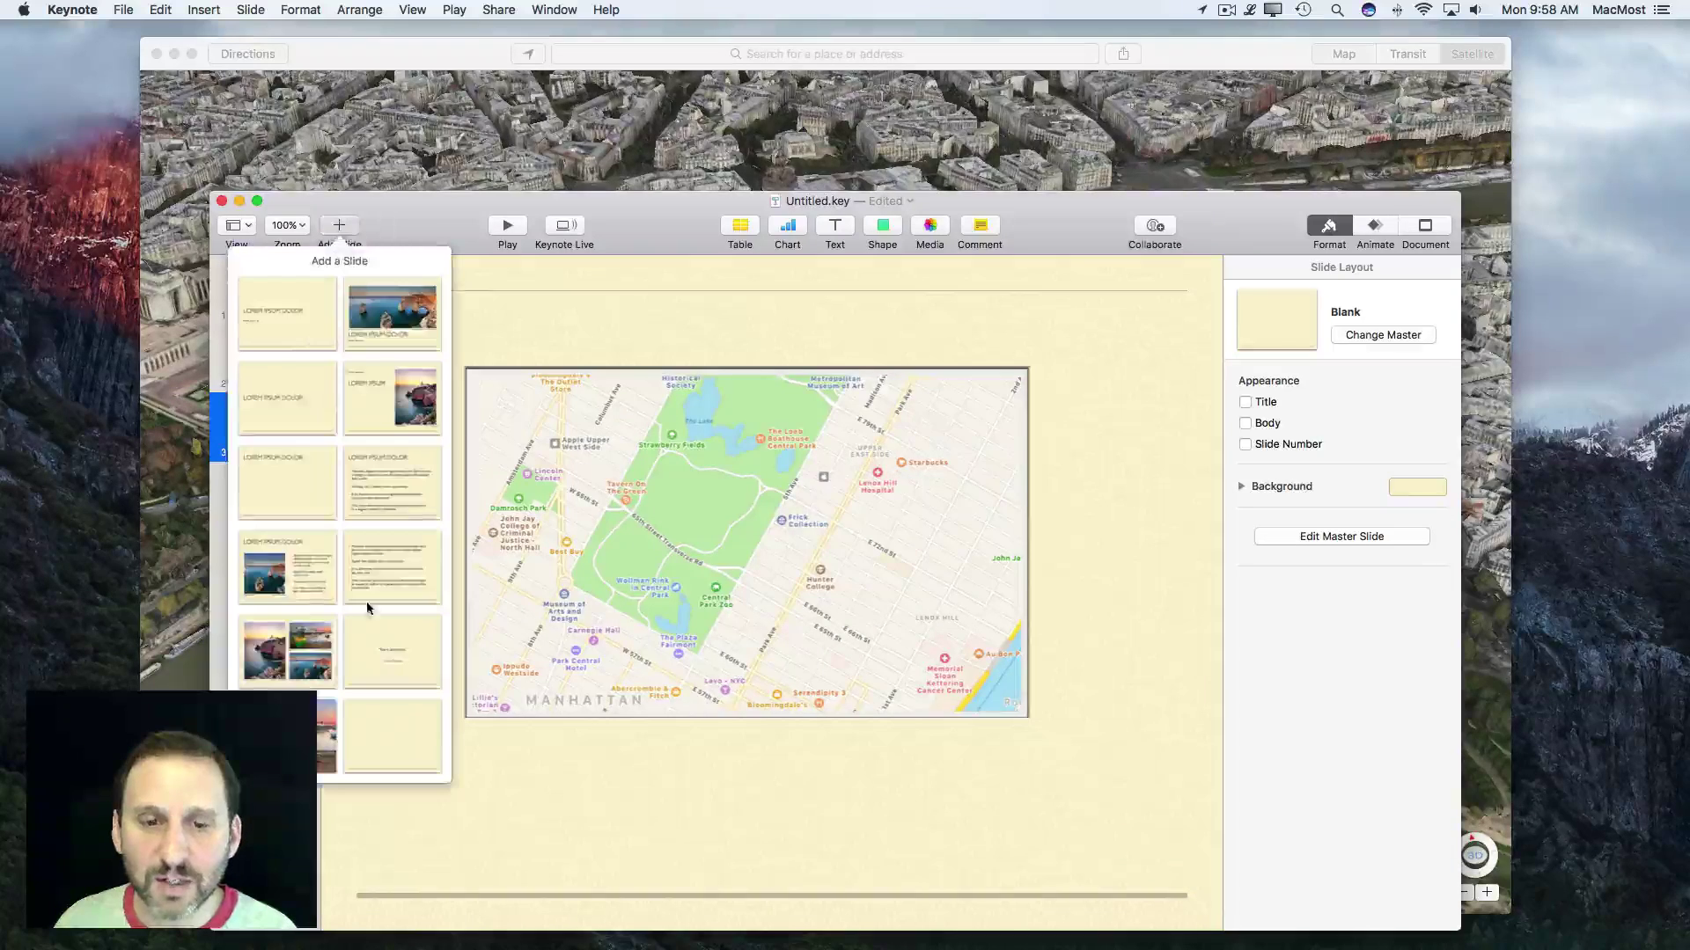
click(393, 742)
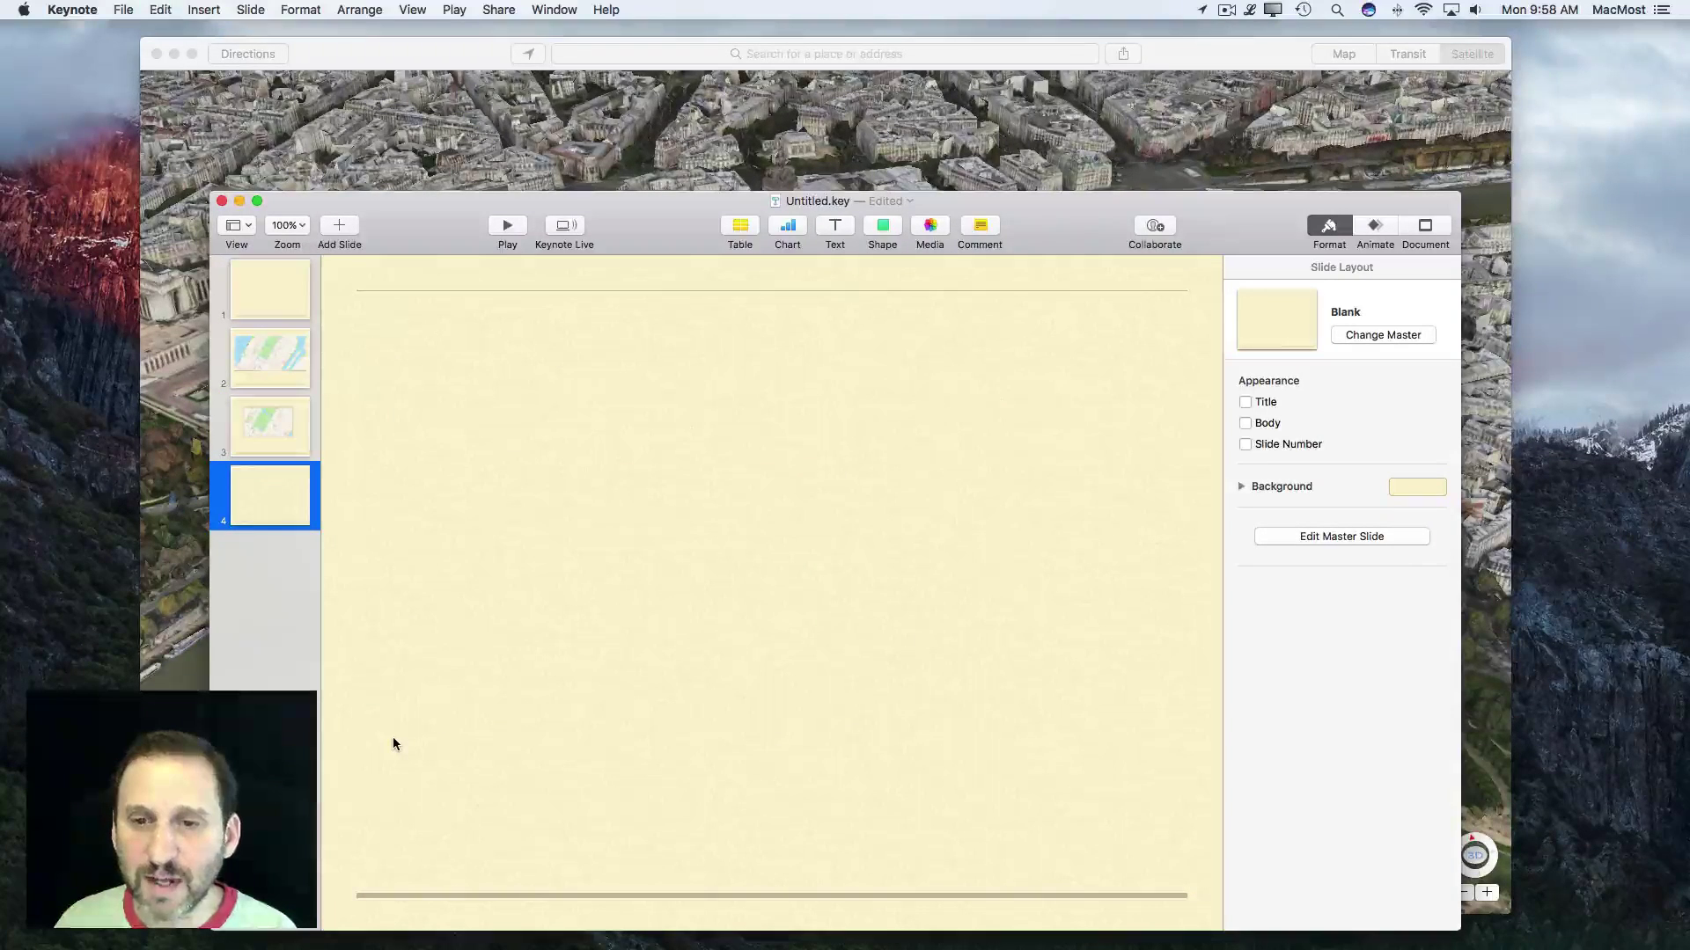
key(super+v)
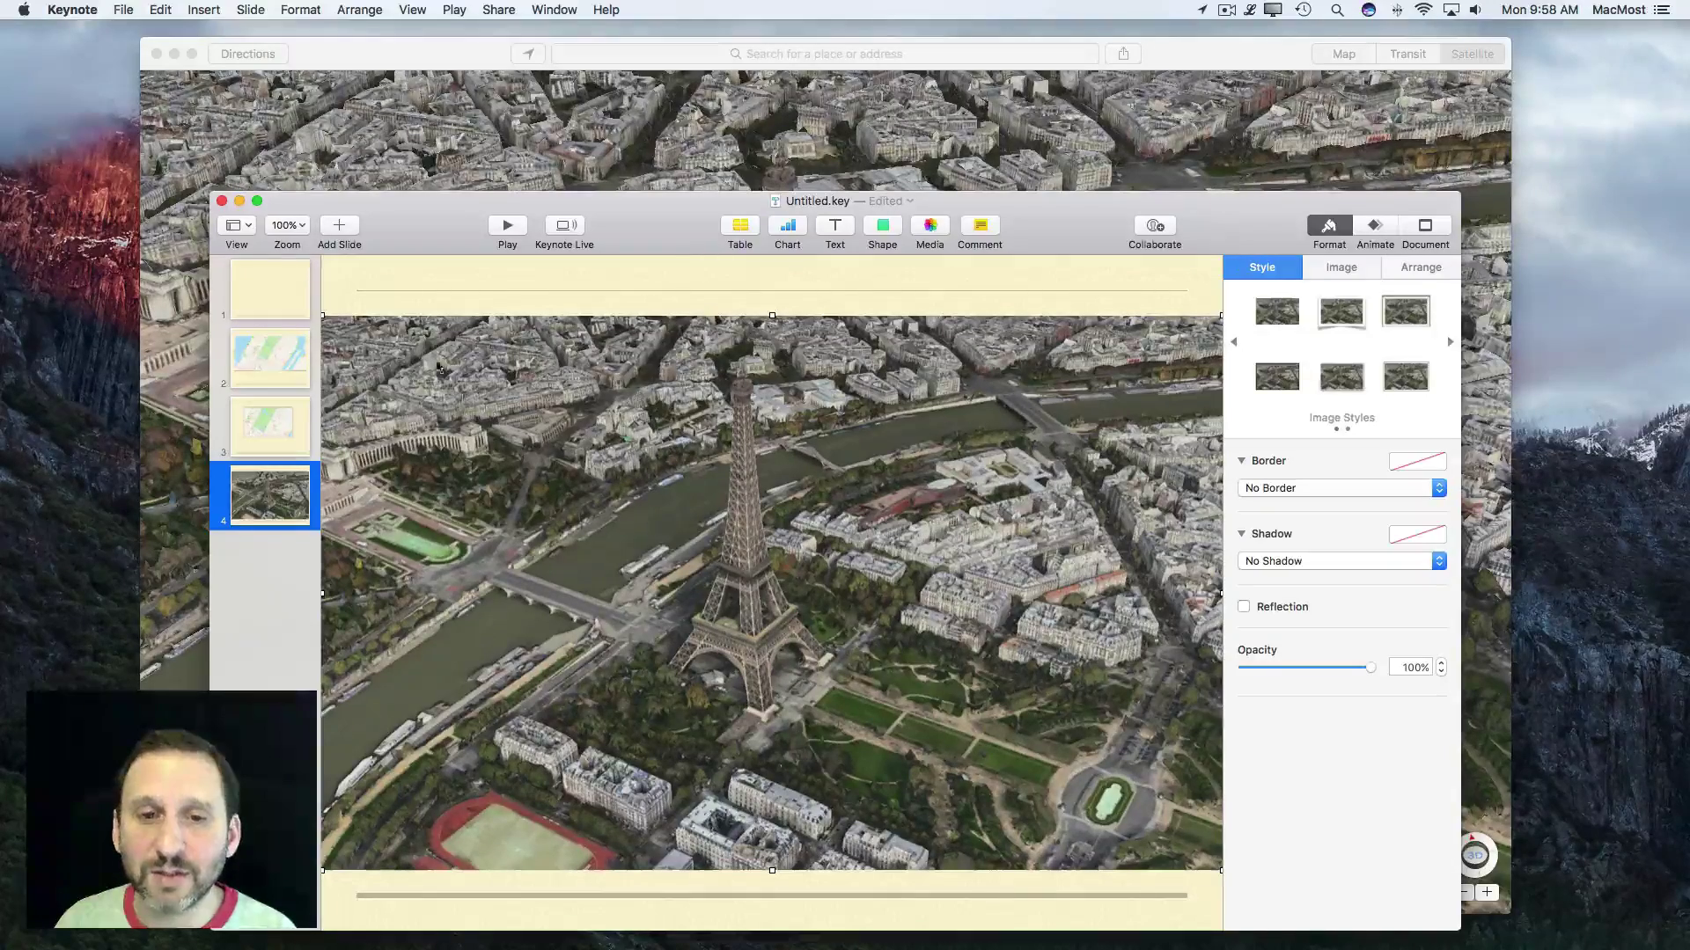
Shrink the Eiffel Tower image and place it in the slide's upper right
drag(321, 315, 690, 540)
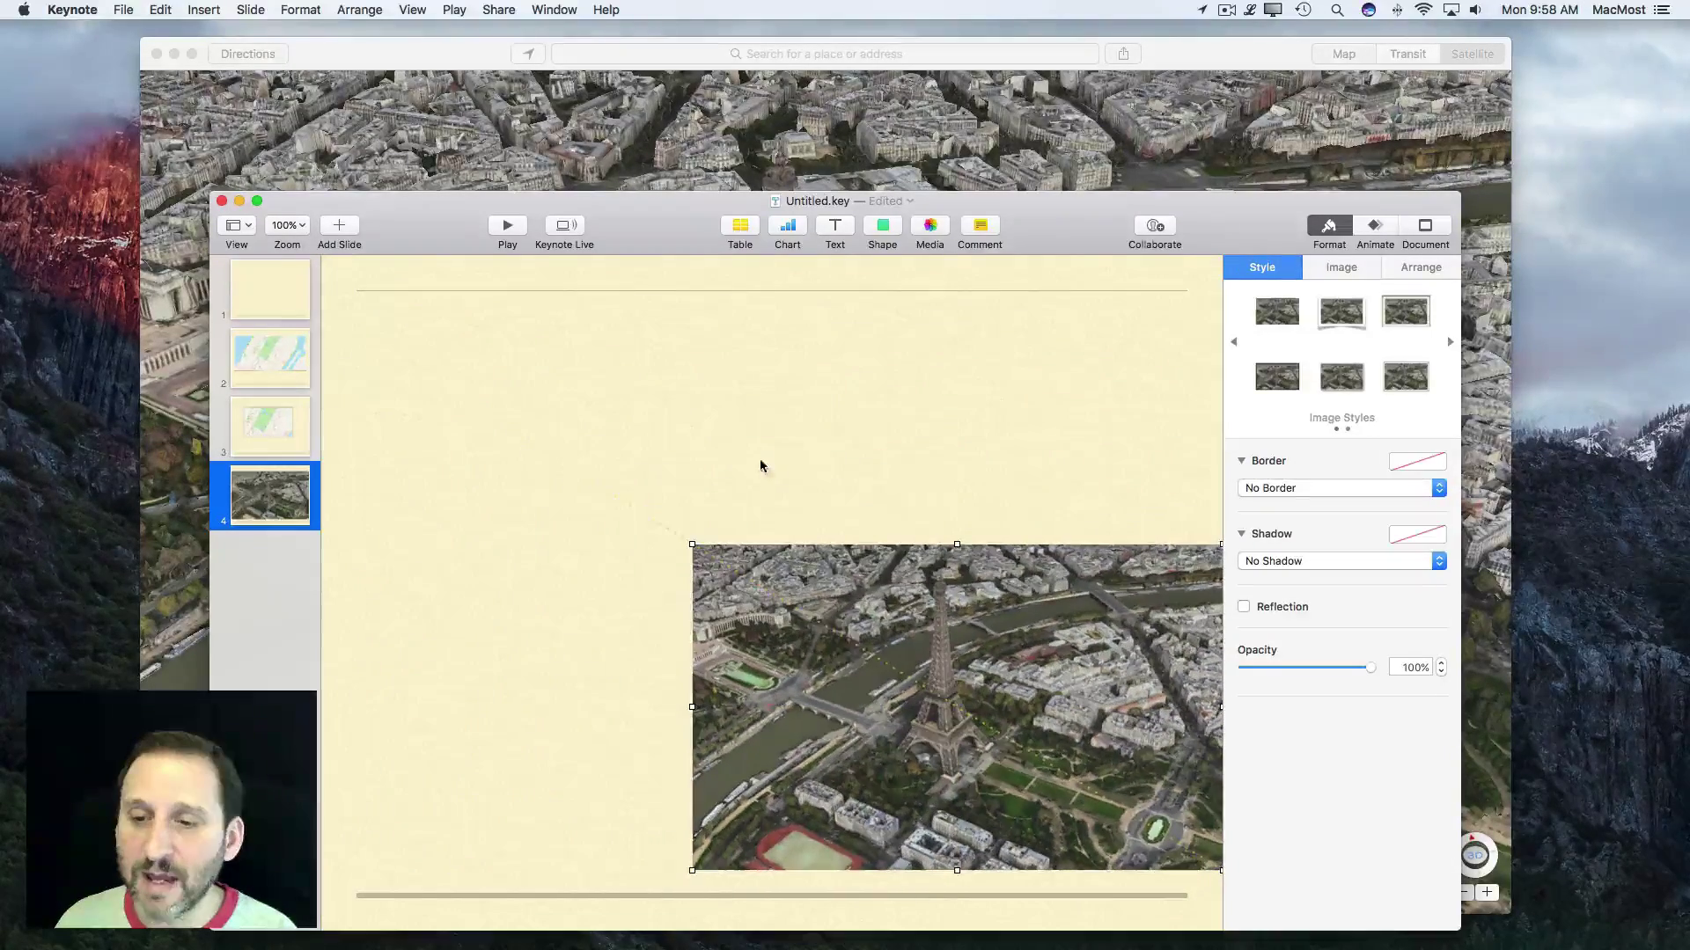
mouse_move(1053, 659)
mouse_down()
mouse_move(997, 605)
mouse_move(731, 490)
mouse_up()
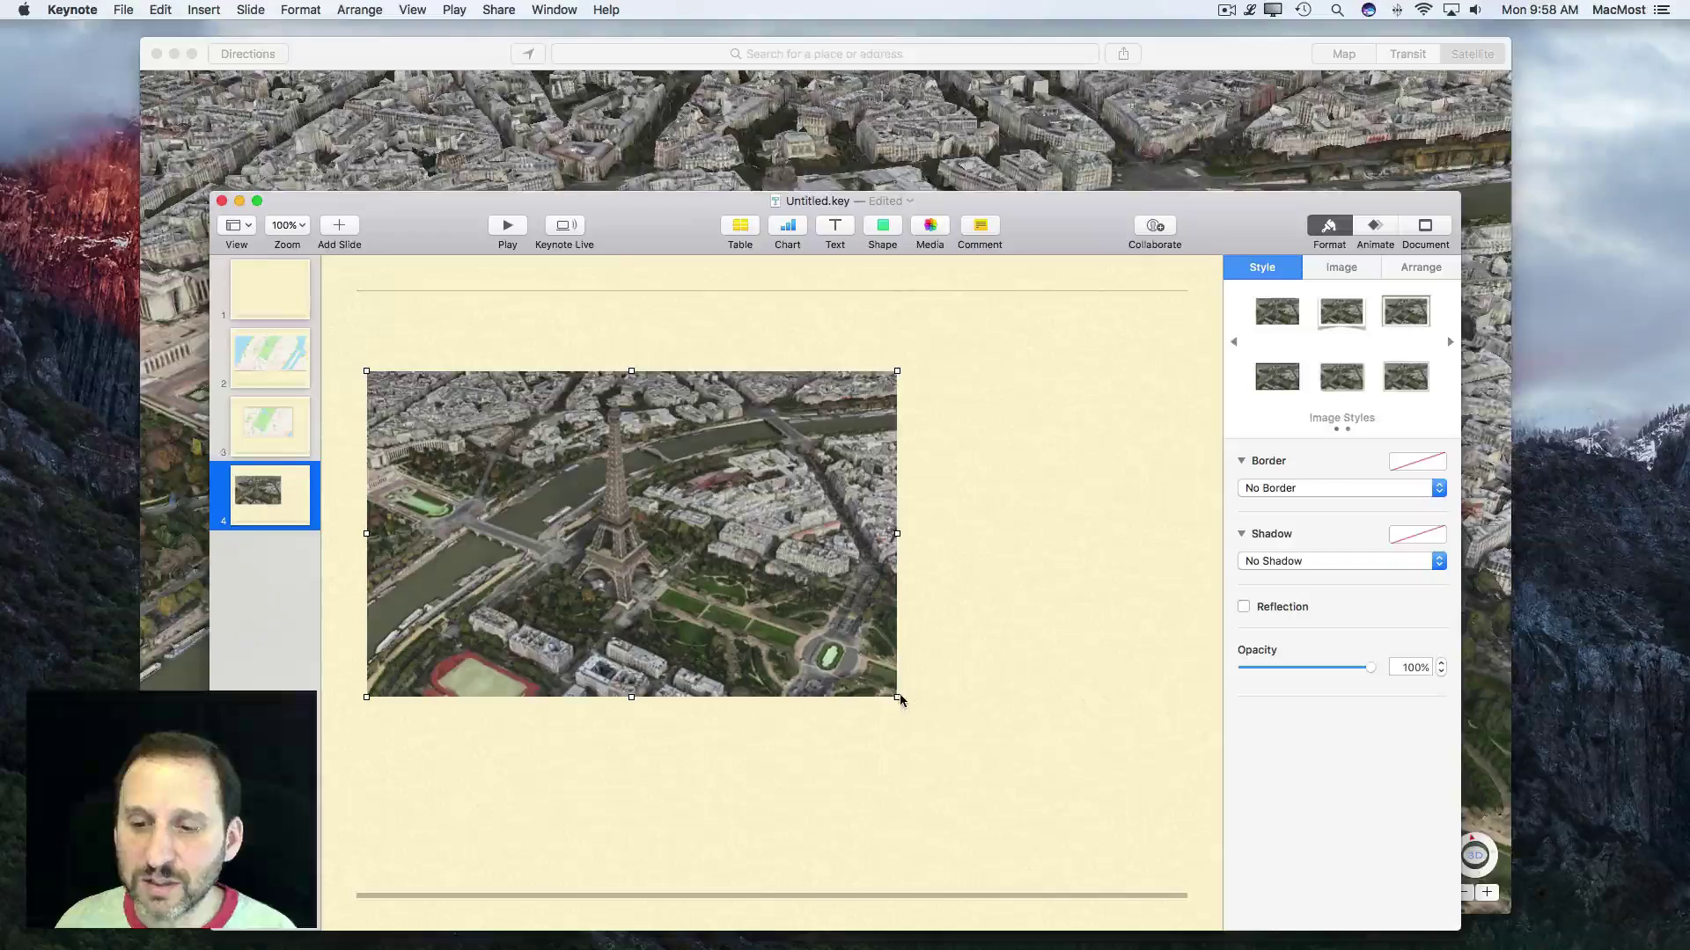
mouse_move(897, 697)
mouse_down()
mouse_move(867, 651)
mouse_move(676, 561)
mouse_up()
drag(492, 440, 1004, 387)
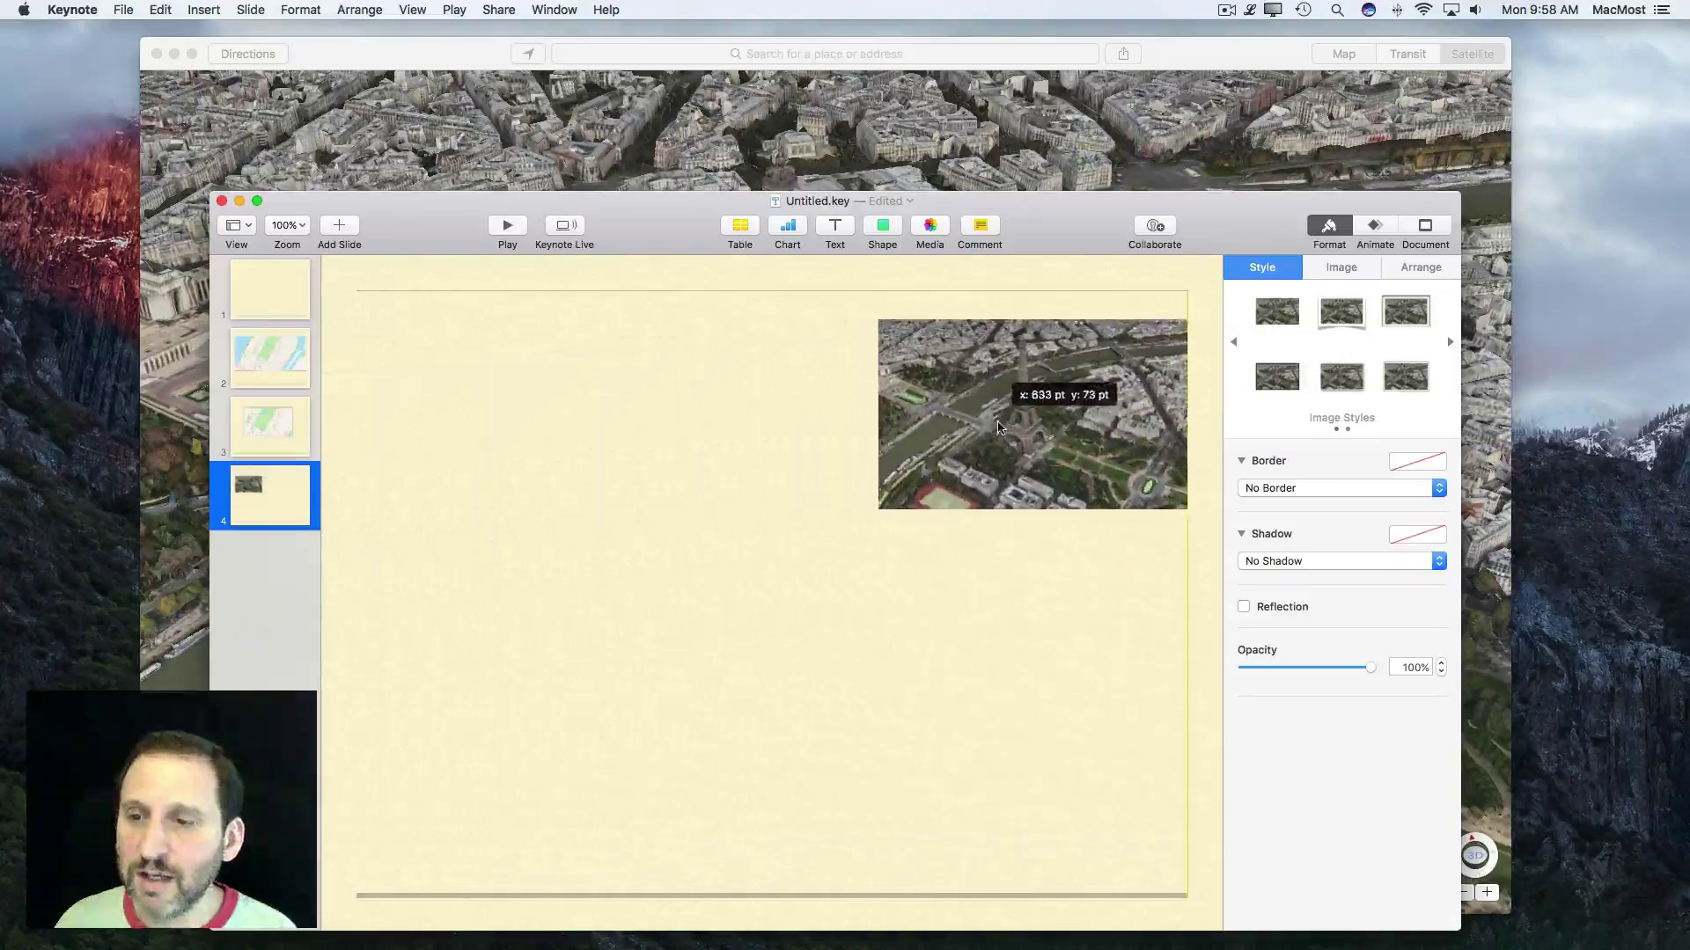